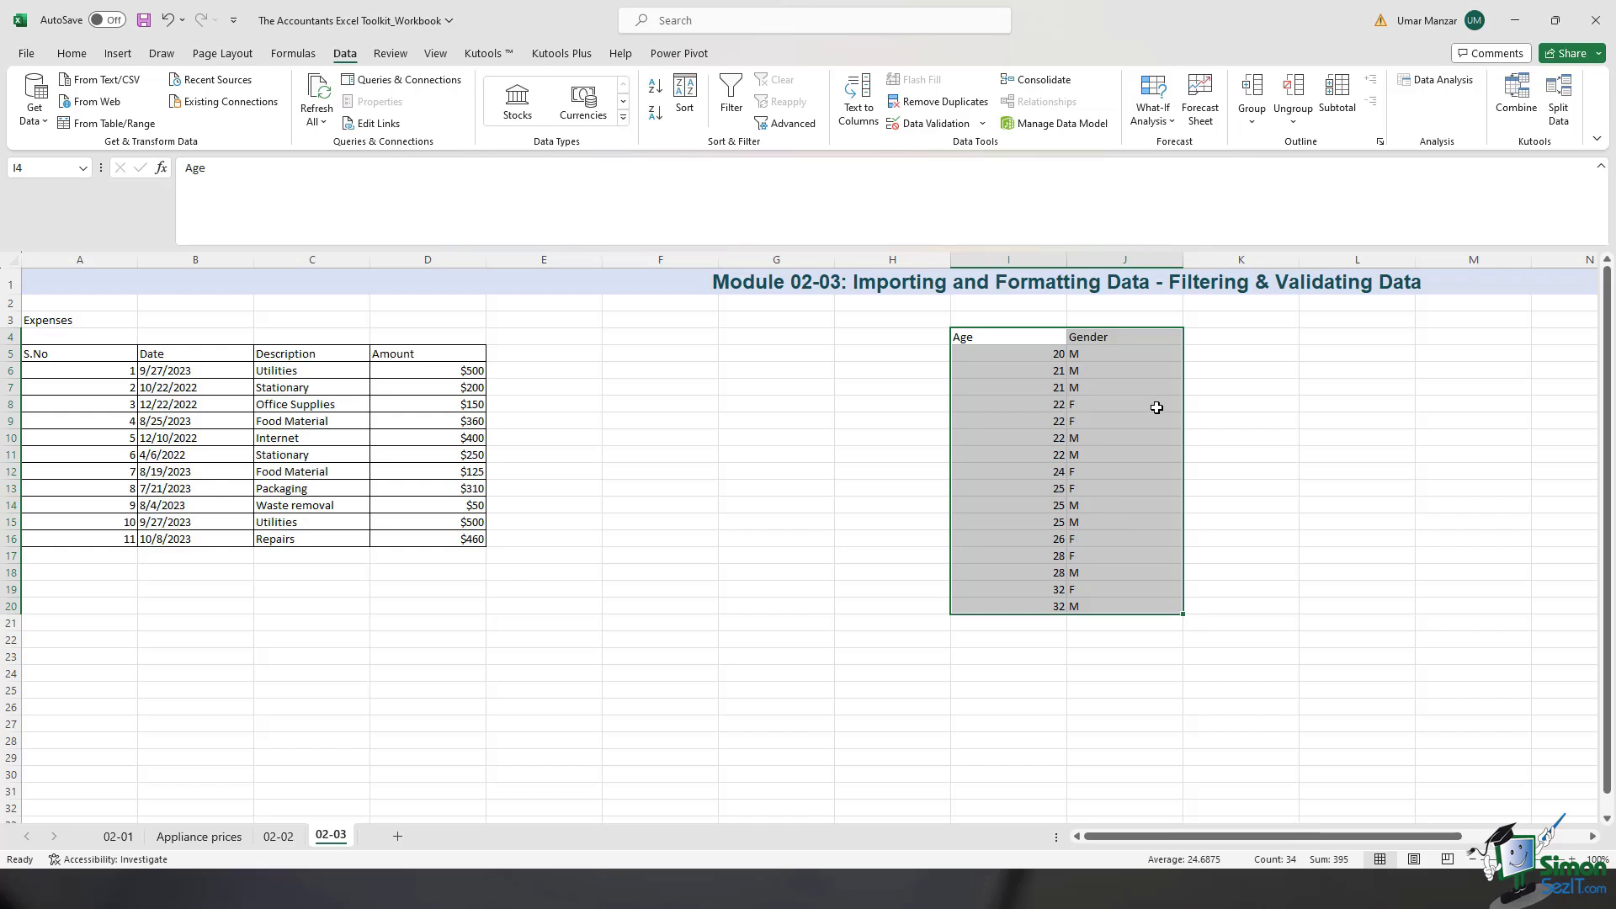
Sort the Age and Gender table by Age from smallest to largest, with Gender A to Z as the second level.
left_click_drag(1003, 337, 1014, 611)
left_click_drag(1119, 337, 1026, 606)
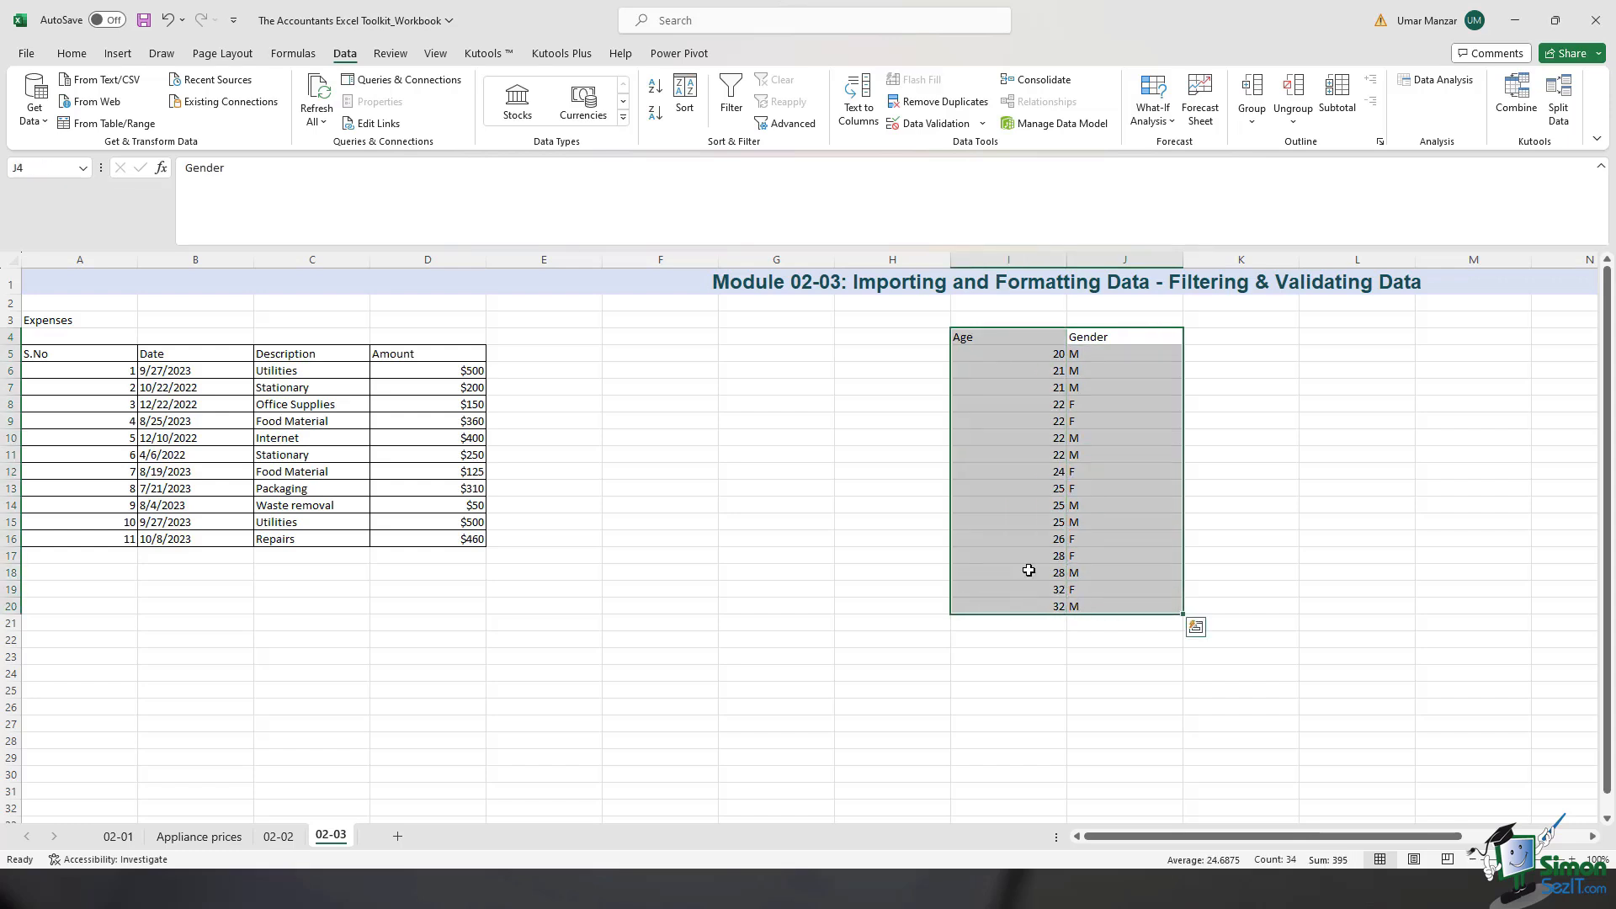
left_click(680, 118)
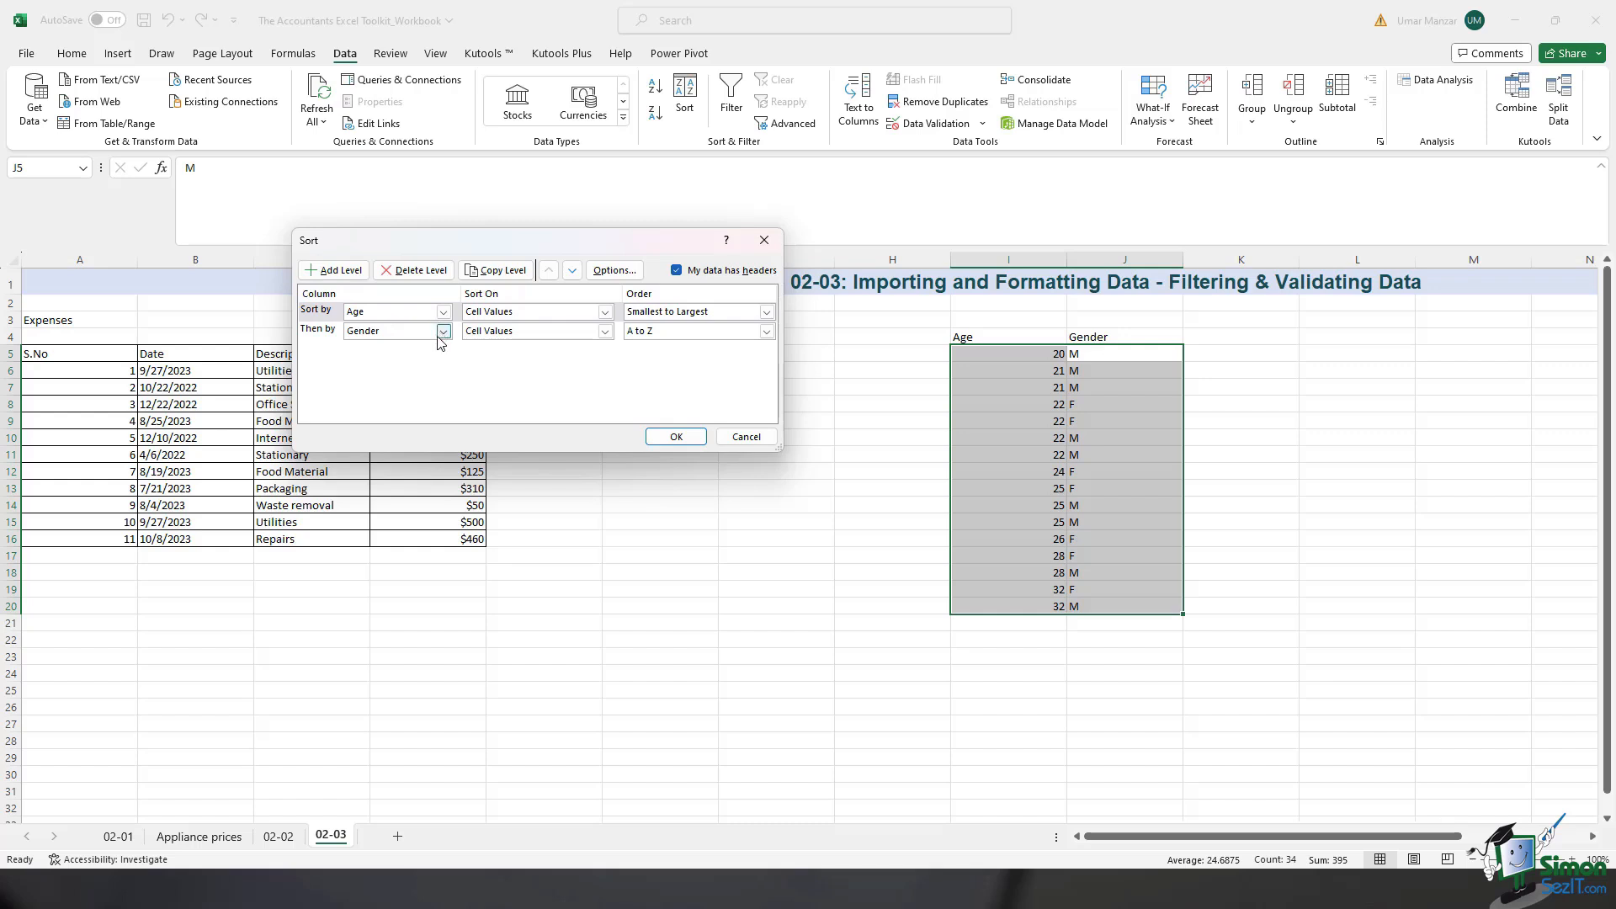
left_click(676, 436)
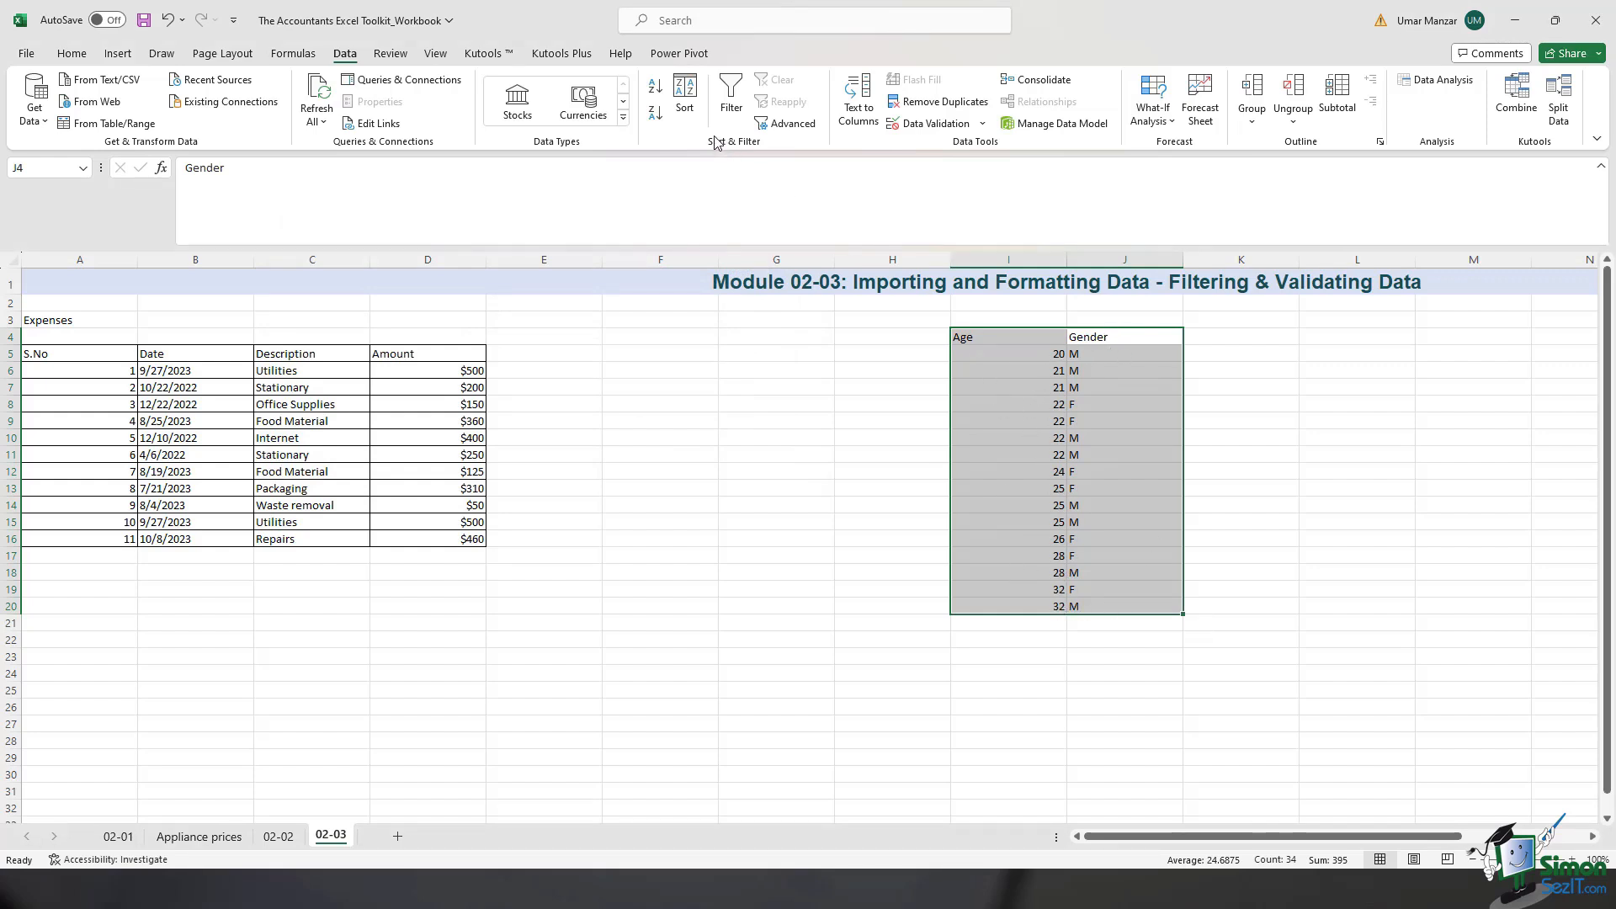
Sort the Age and Gender table by Gender A to Z first, and by Age as the second level.
left_click(685, 100)
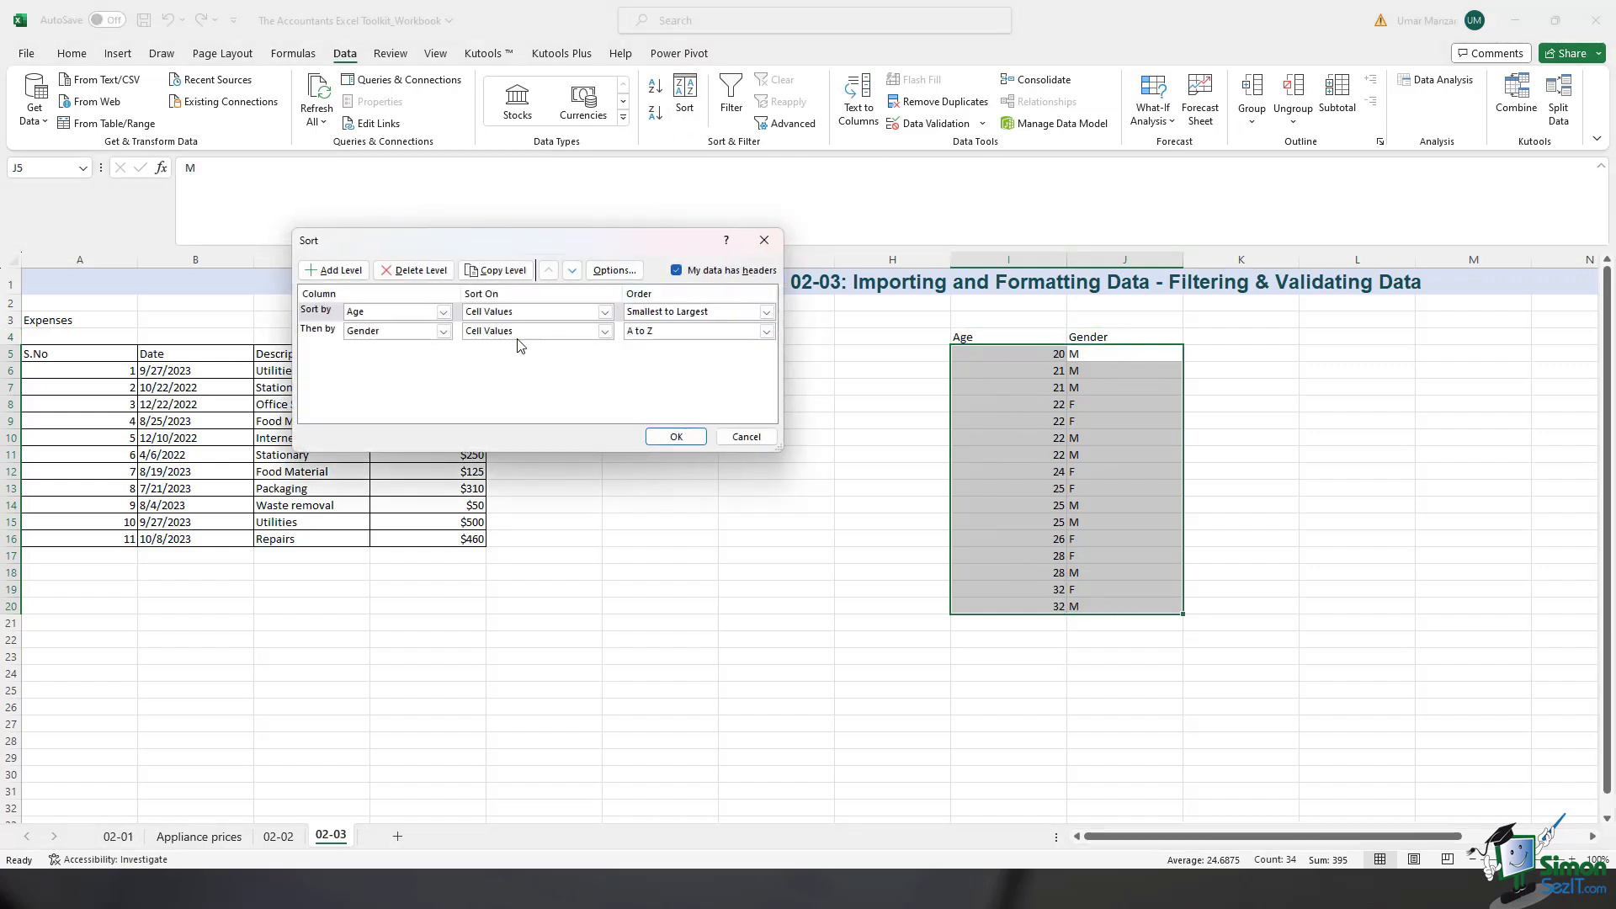
left_click(442, 311)
left_click(403, 339)
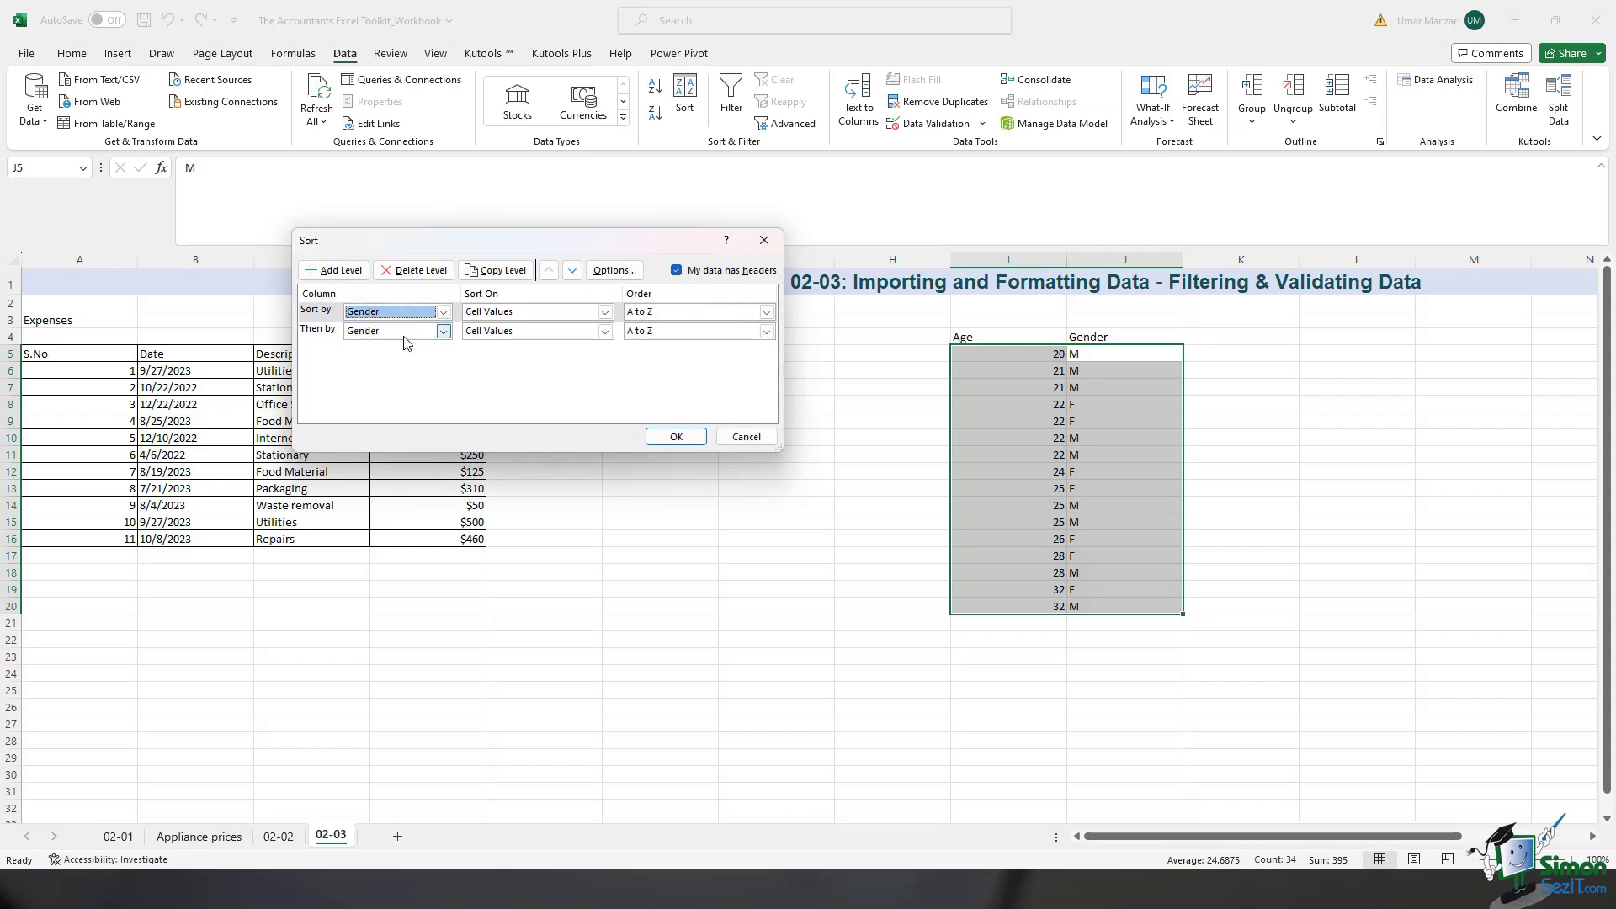
left_click(425, 332)
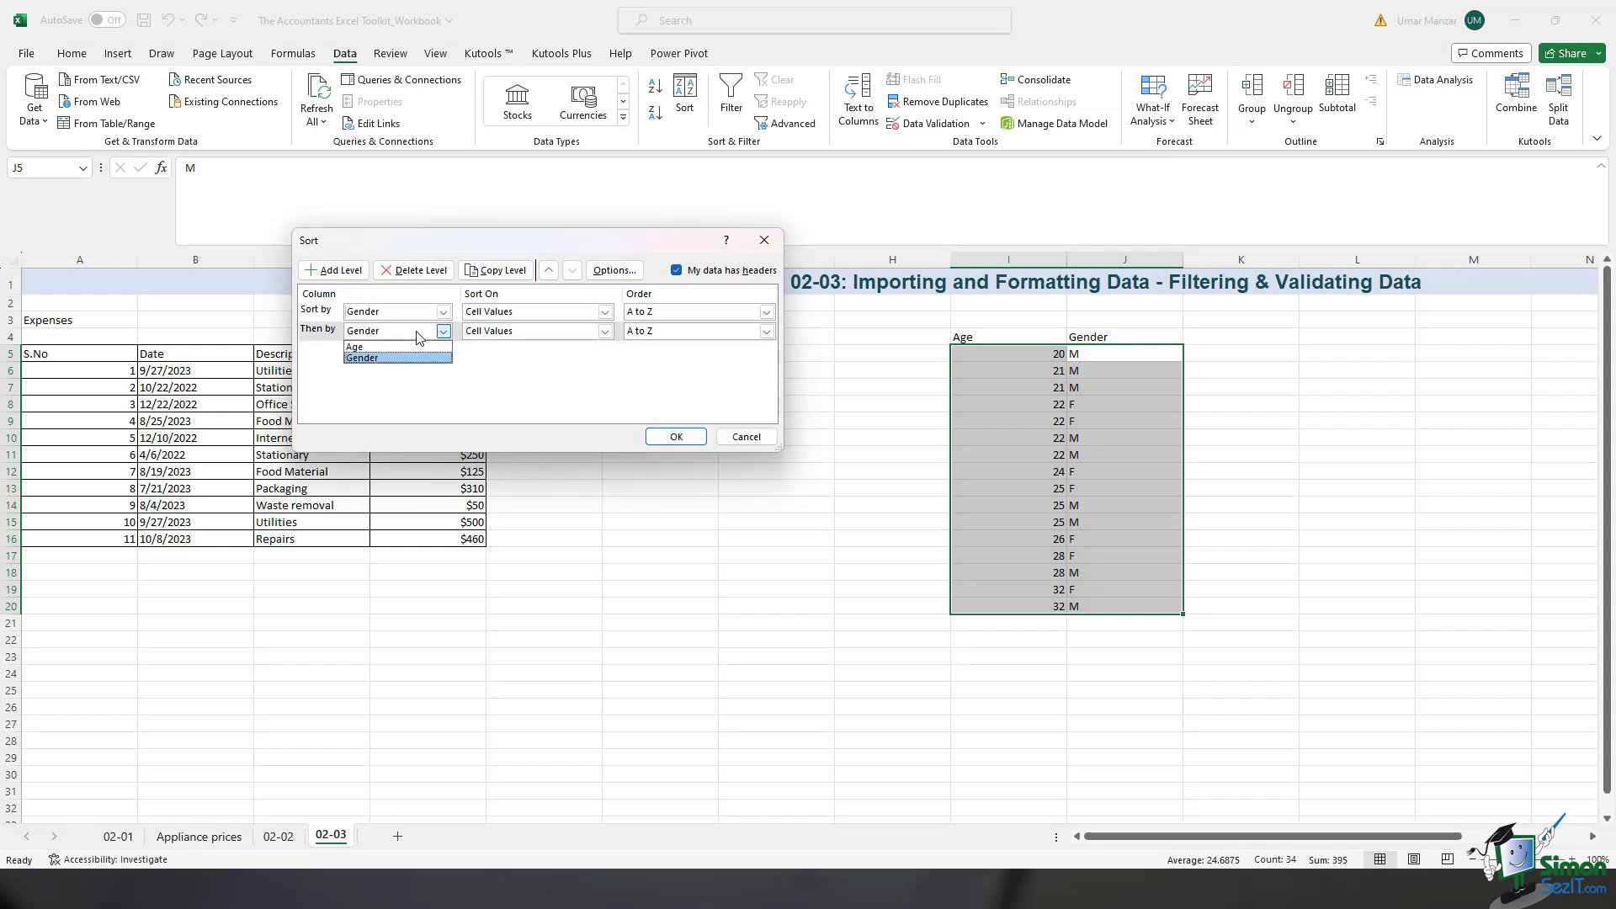
left_click(396, 345)
left_click(677, 437)
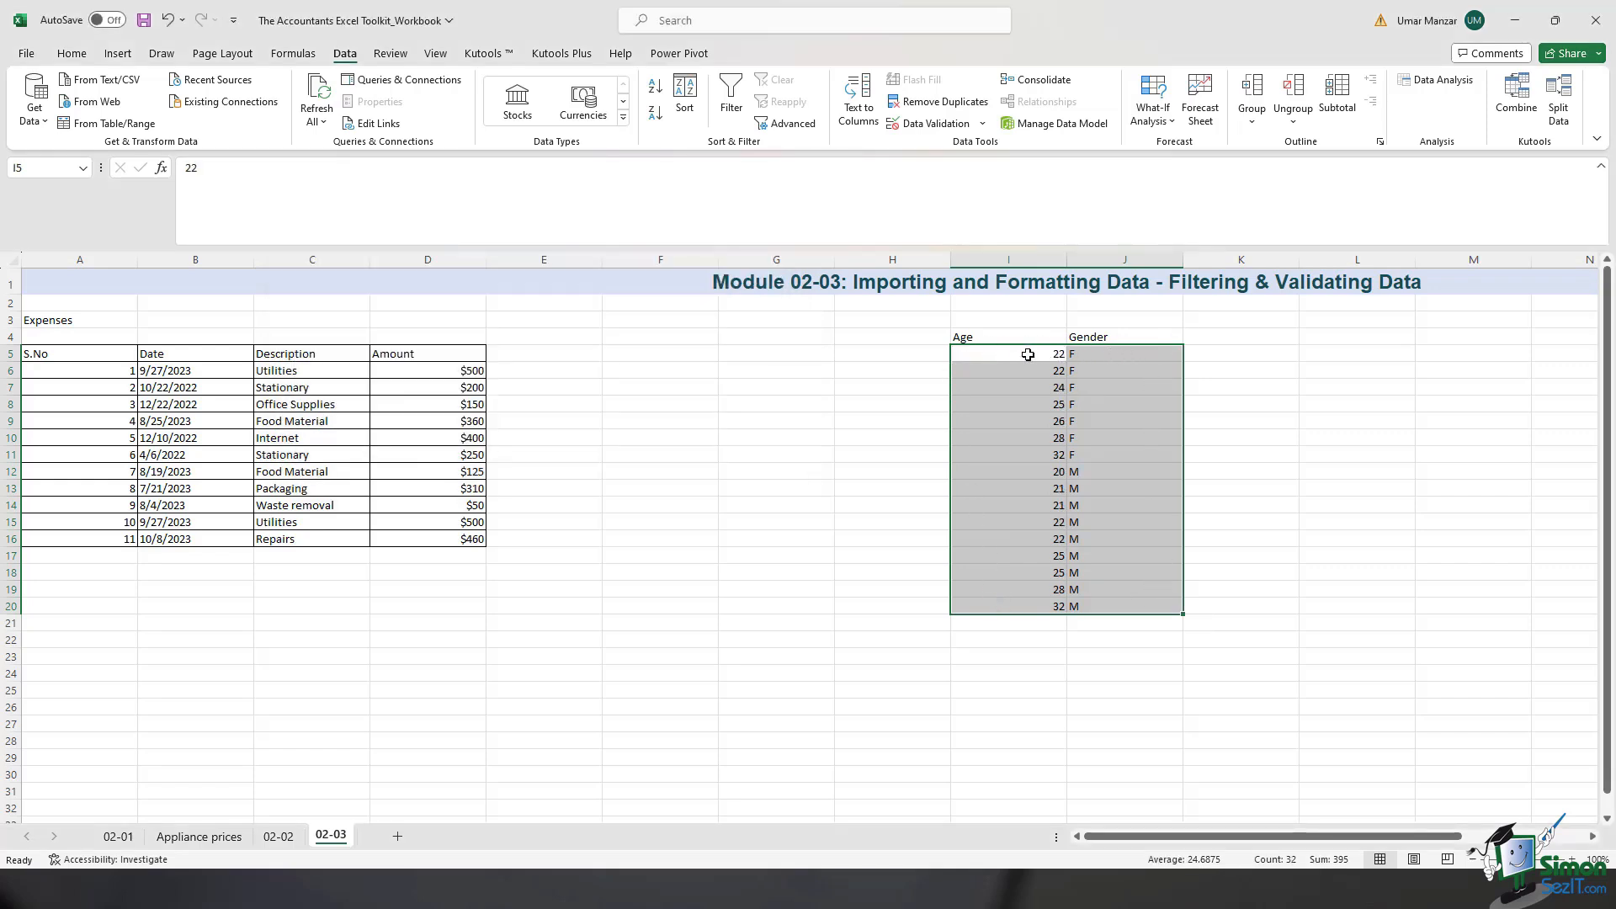
Examine the sorted table's F and M groups by selecting each block of rows.
left_click_drag(1028, 355, 1115, 603)
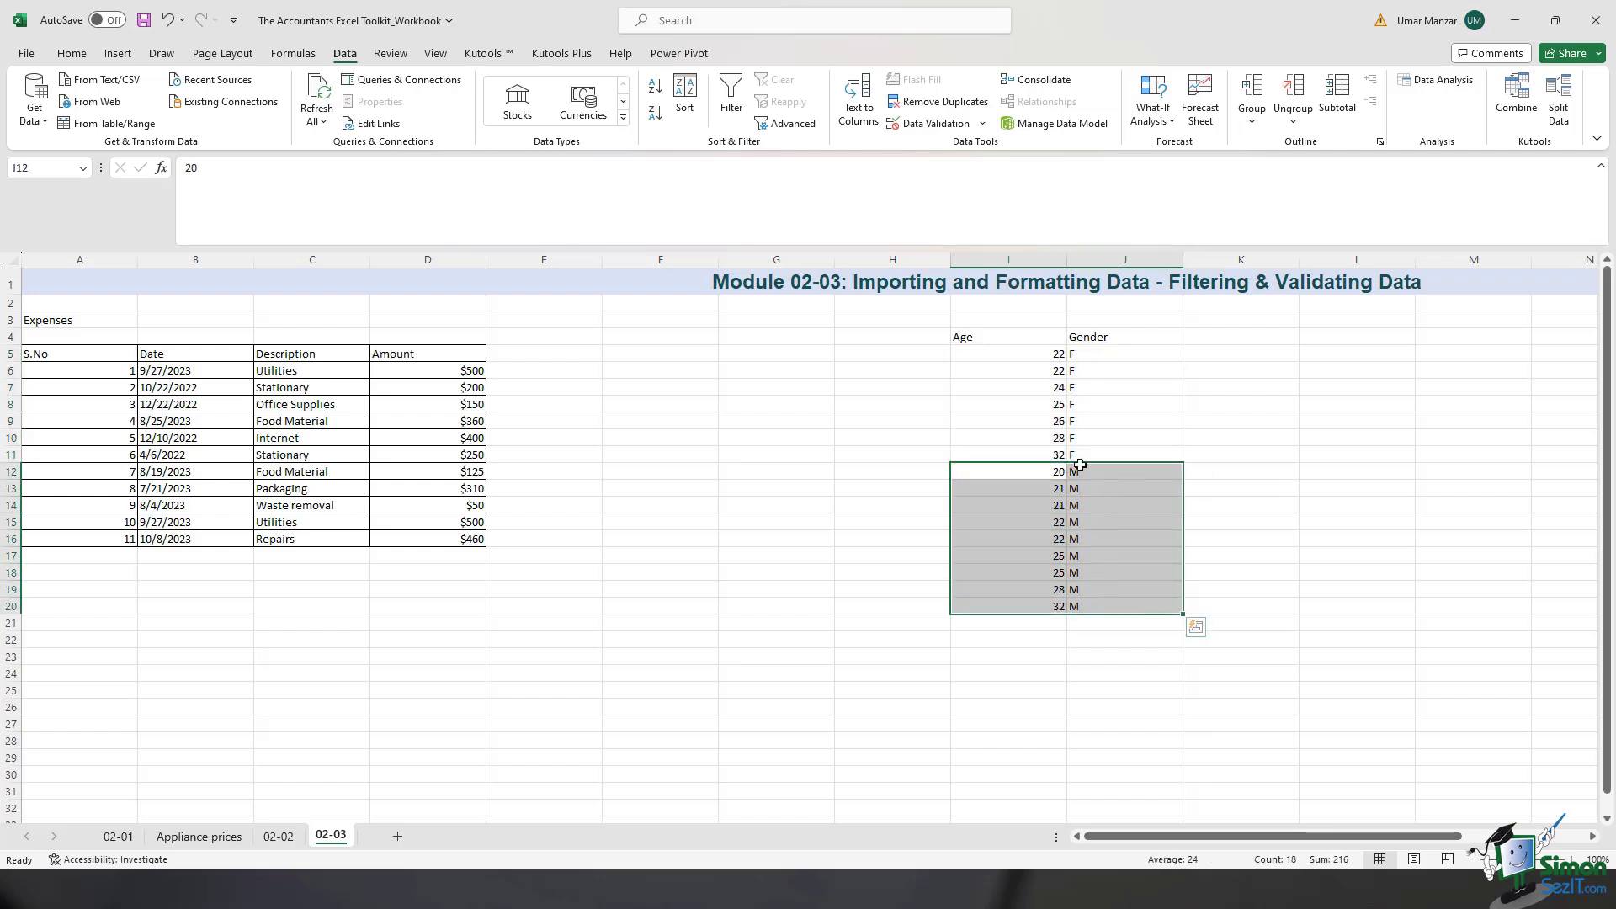
left_click(1103, 353)
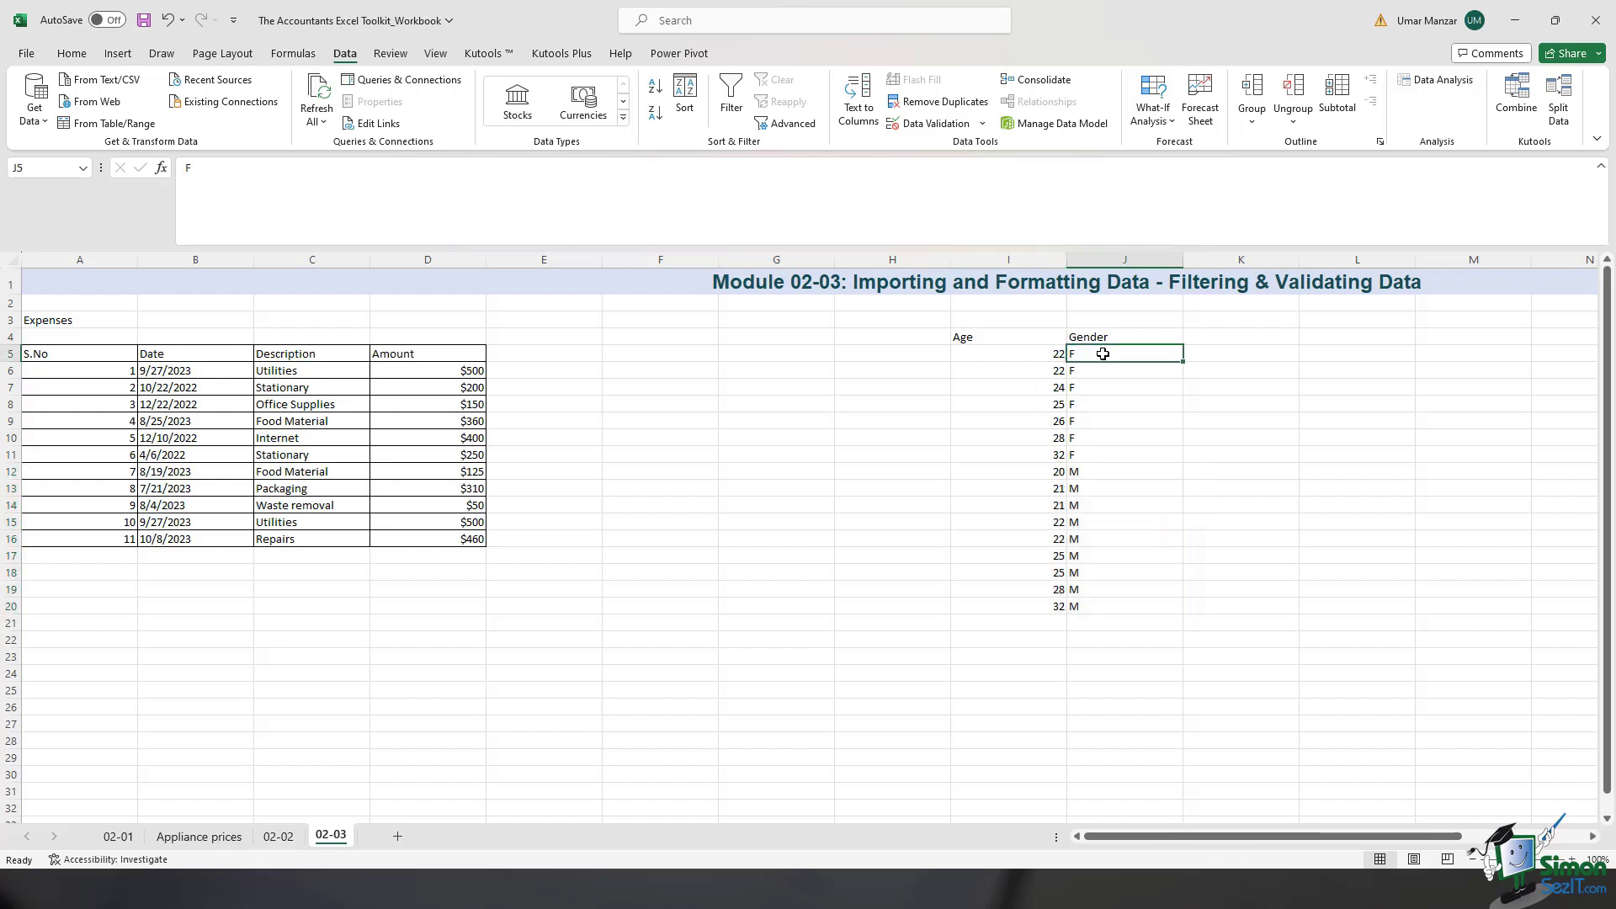
left_click_drag(1103, 354, 1103, 455)
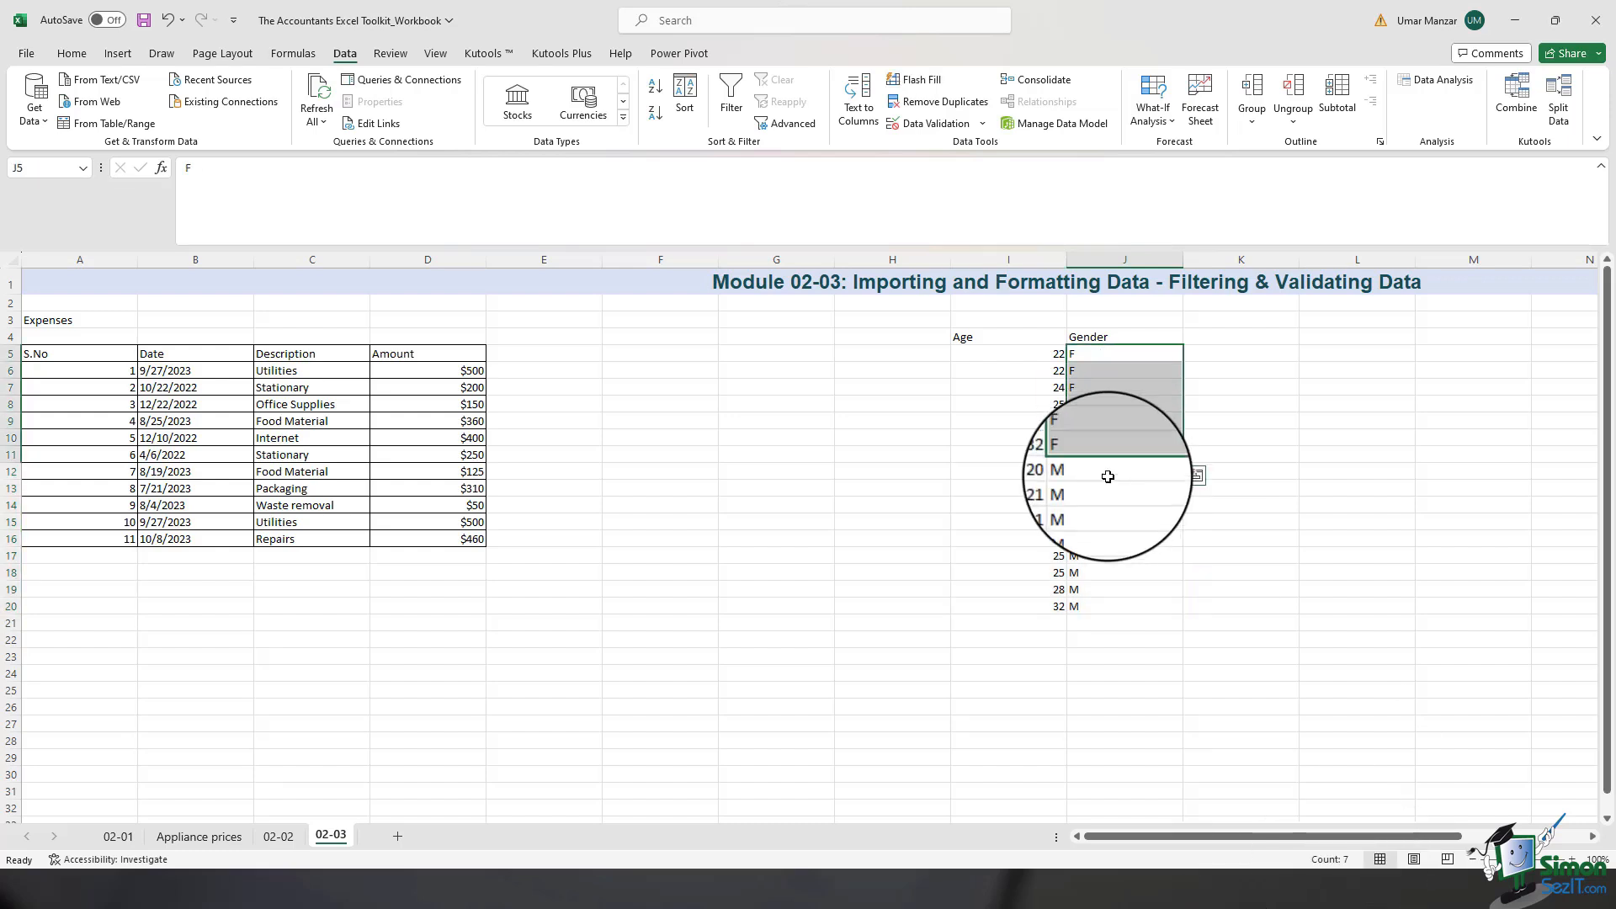
left_click_drag(1104, 472, 1098, 605)
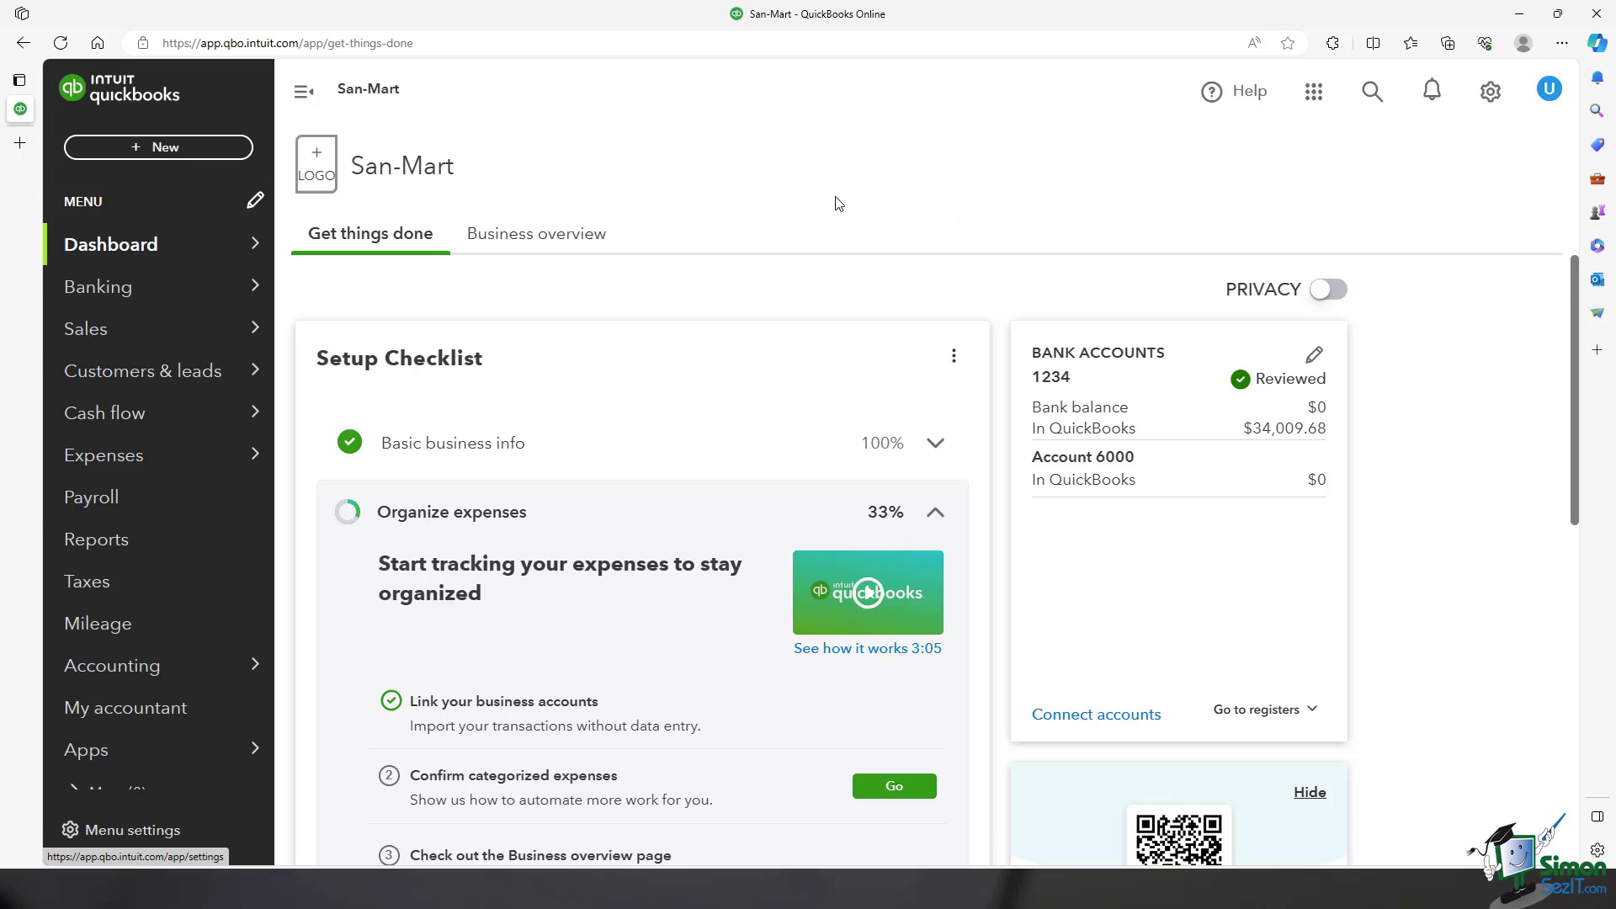
Switch to QuickBooks Online, open the Profit and Loss report and look over its figures.
mouse_move(139, 262)
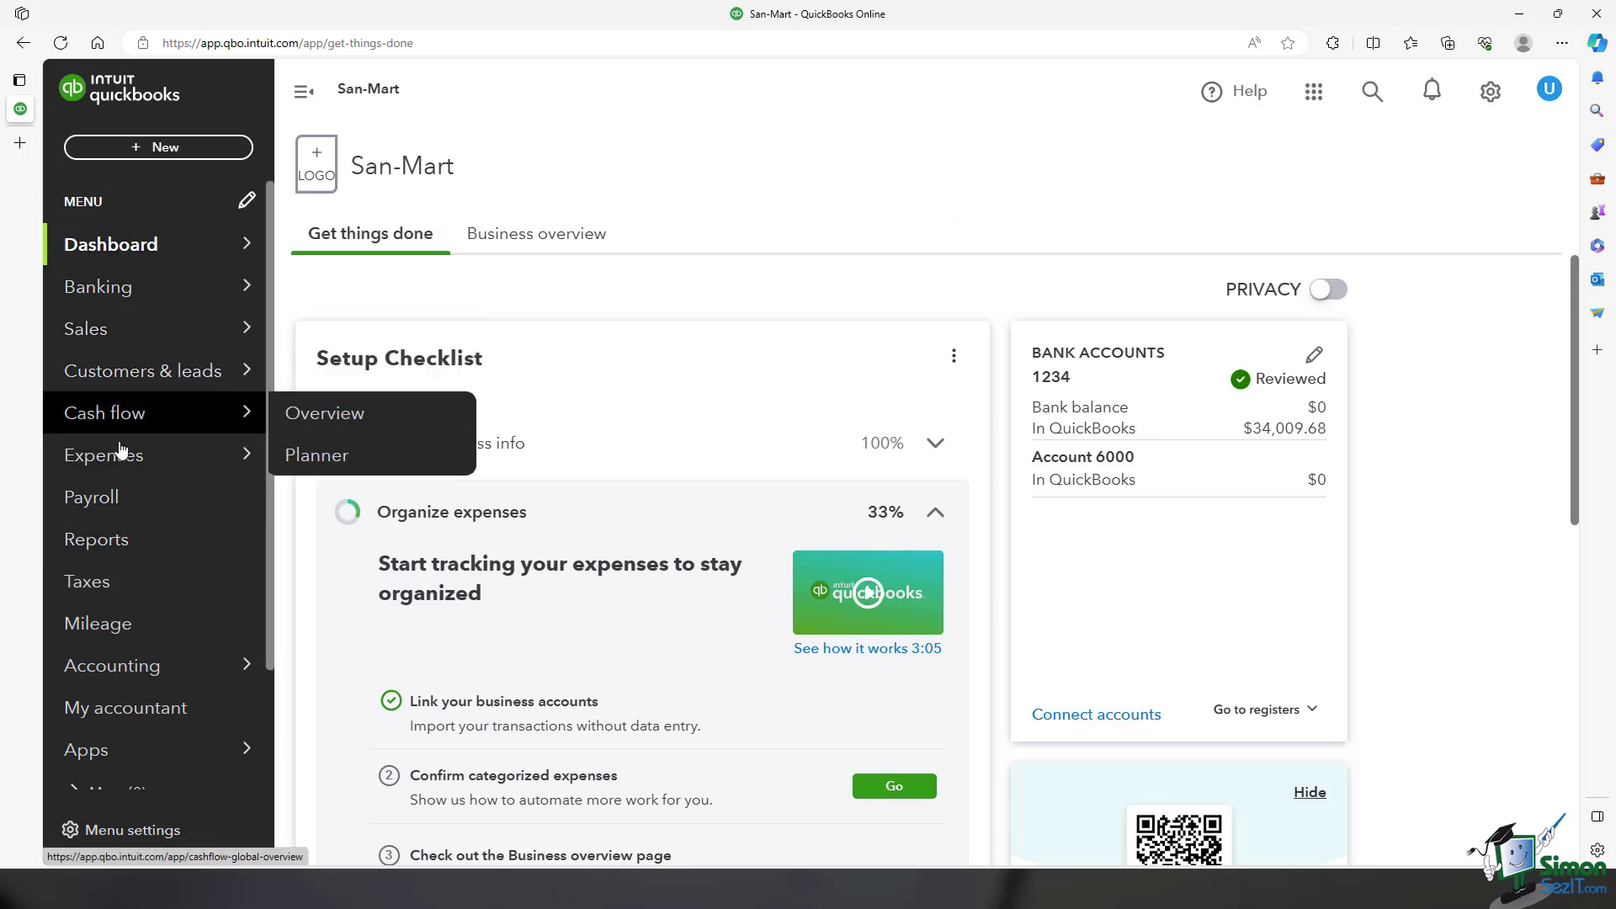
left_click(120, 550)
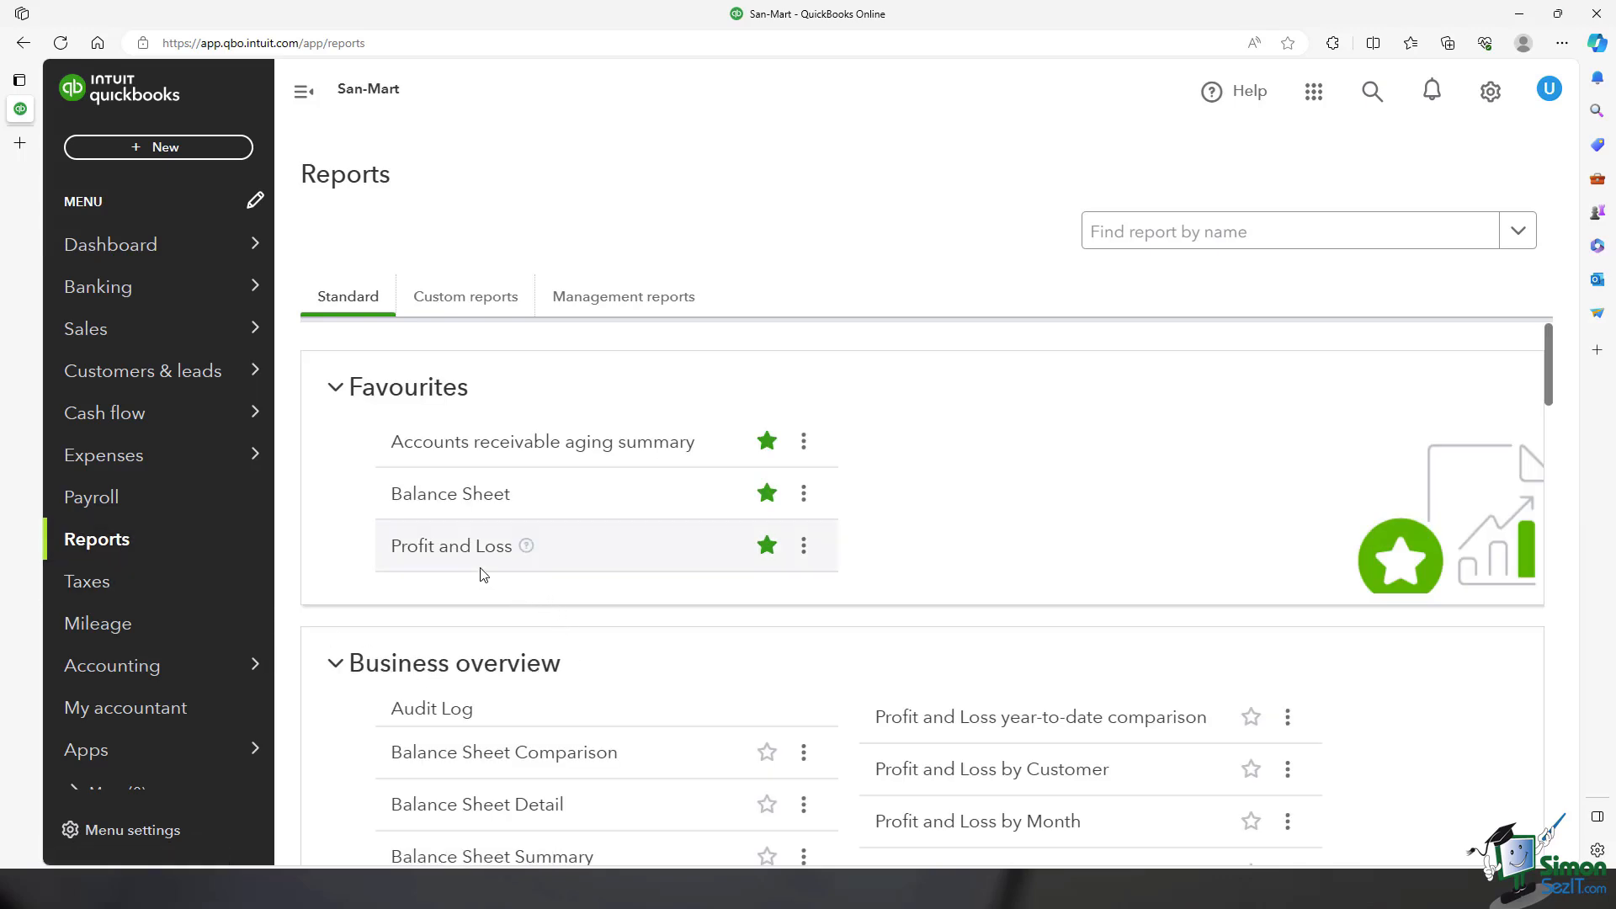
left_click(472, 547)
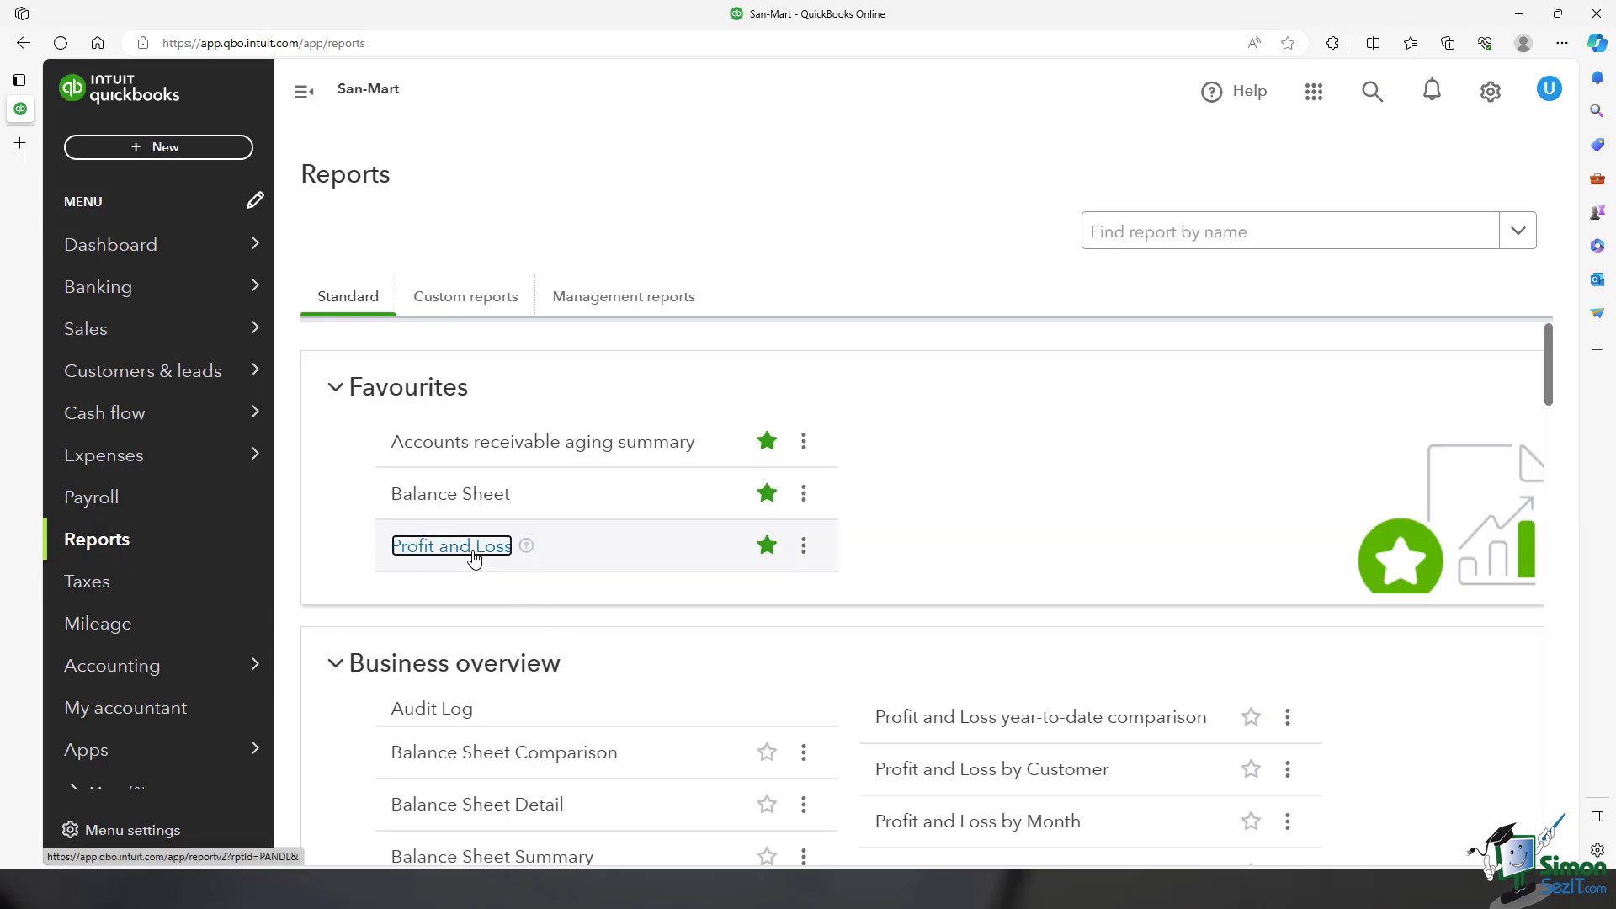
scroll(474, 560, "down", 3)
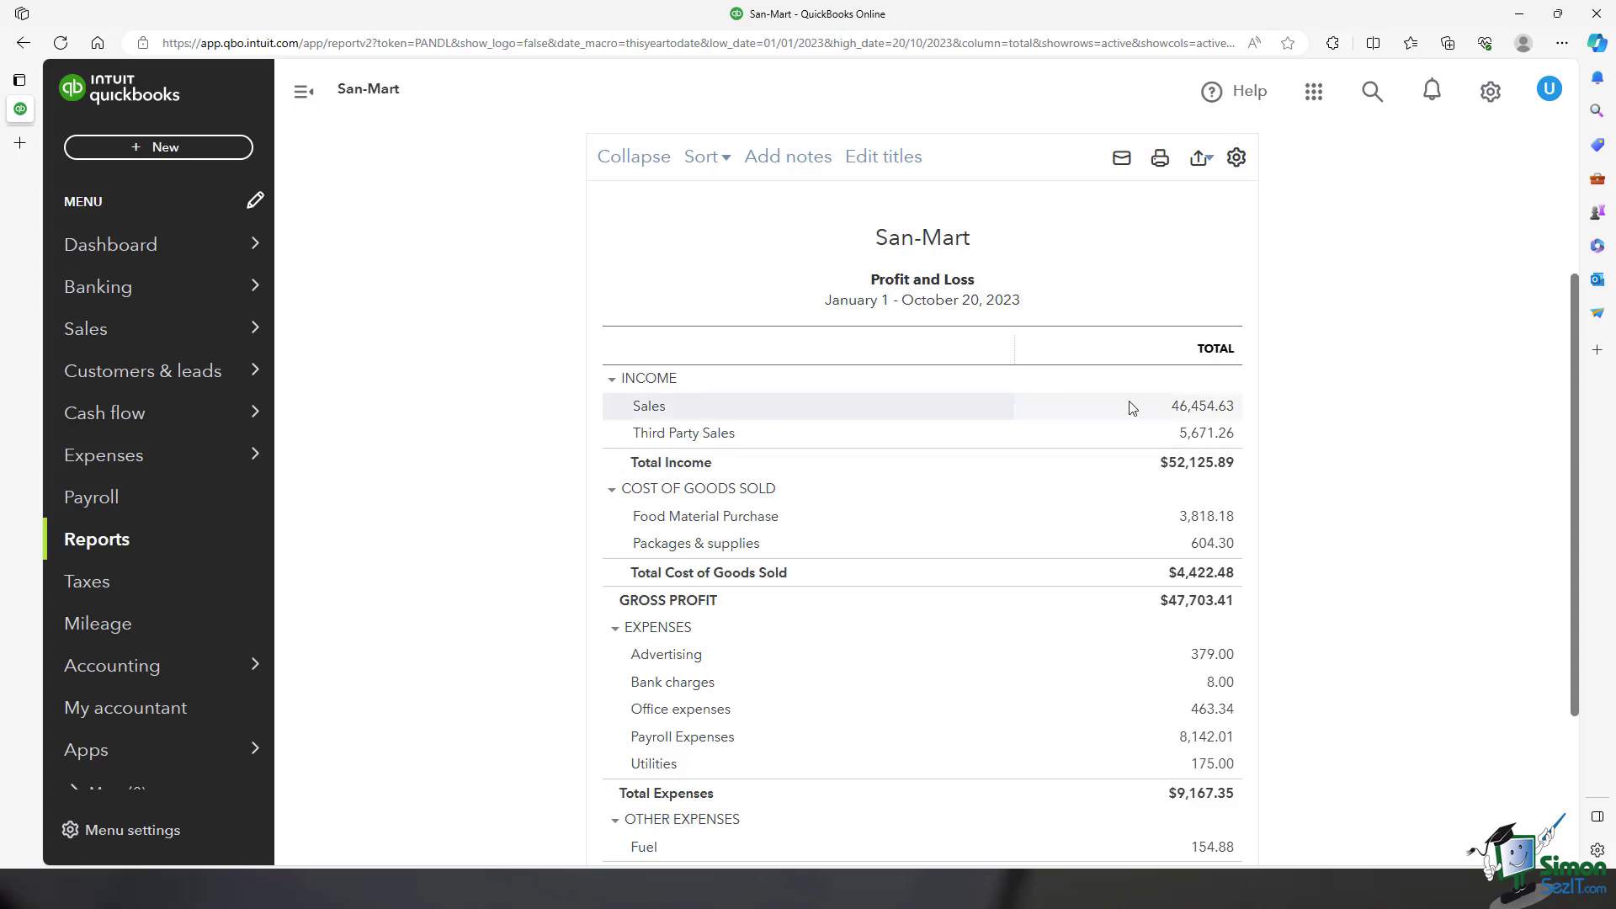
scroll(1303, 420, "up", 3)
scroll(1303, 421, "up", 1)
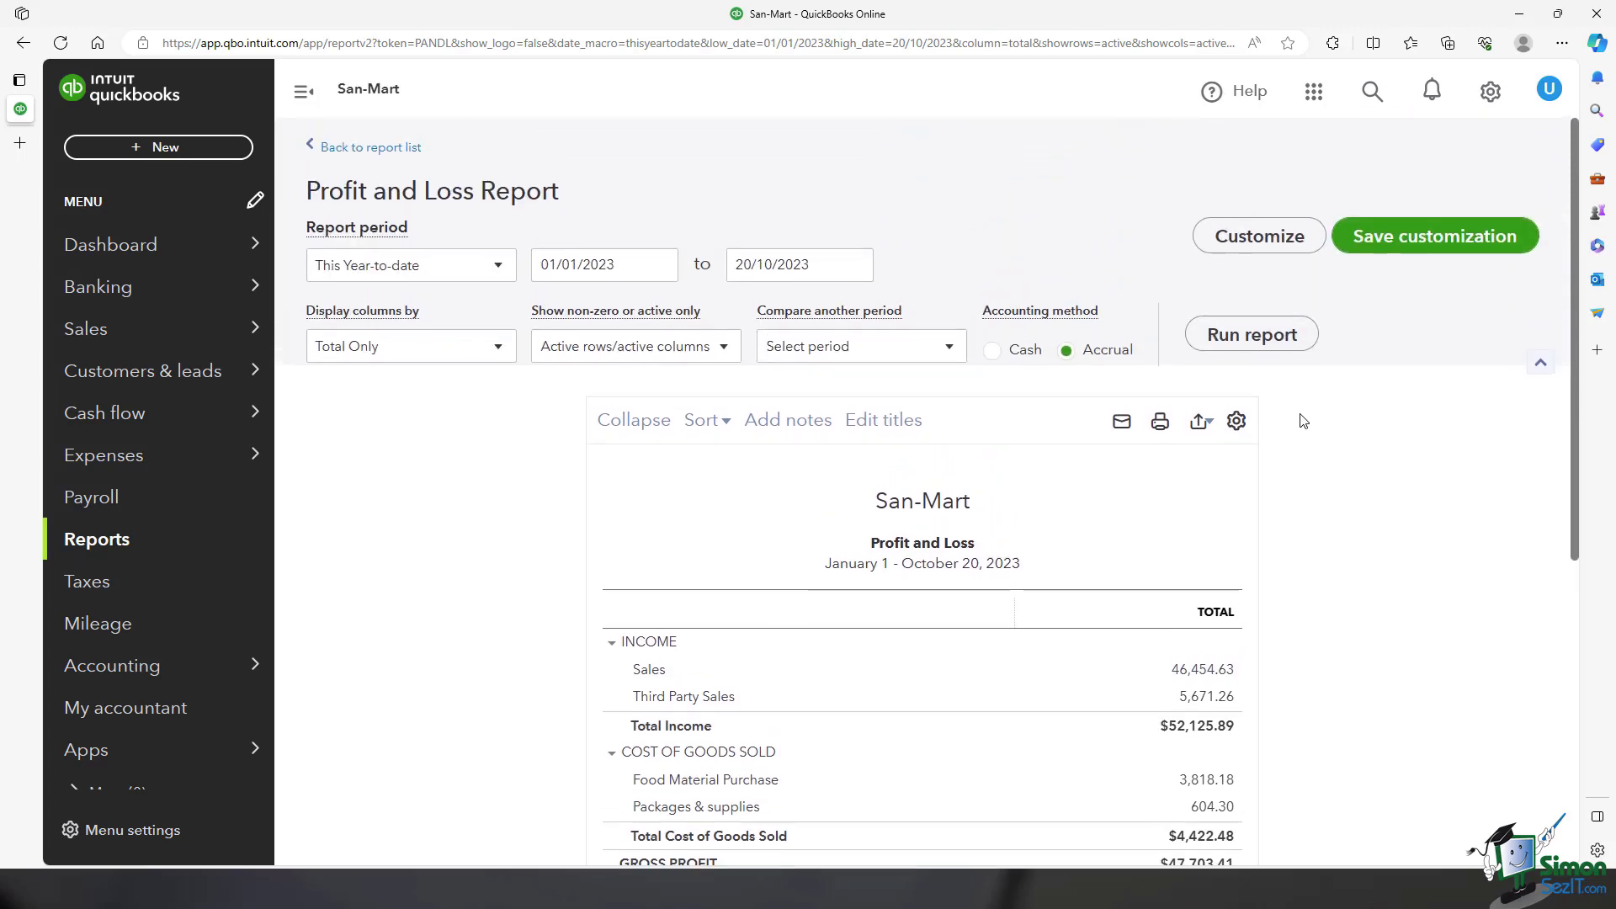
Customize the Profit and Loss report with a Customer filter for DoorDash and Square, and run it.
left_click(1283, 253)
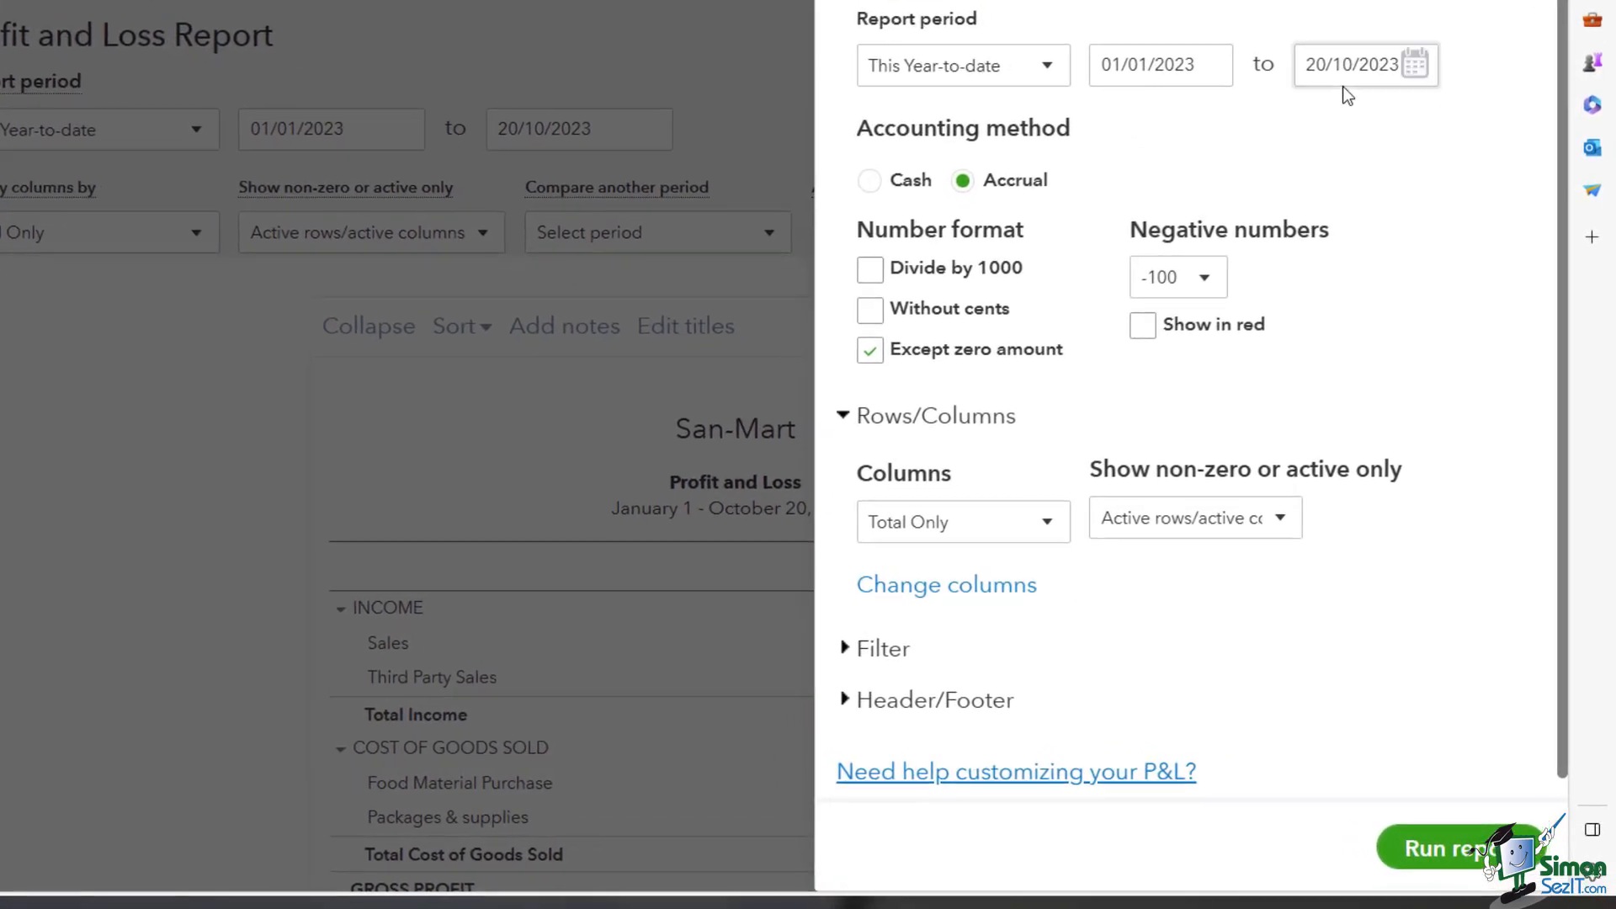
left_click(882, 649)
scroll(1270, 365, "down", 4)
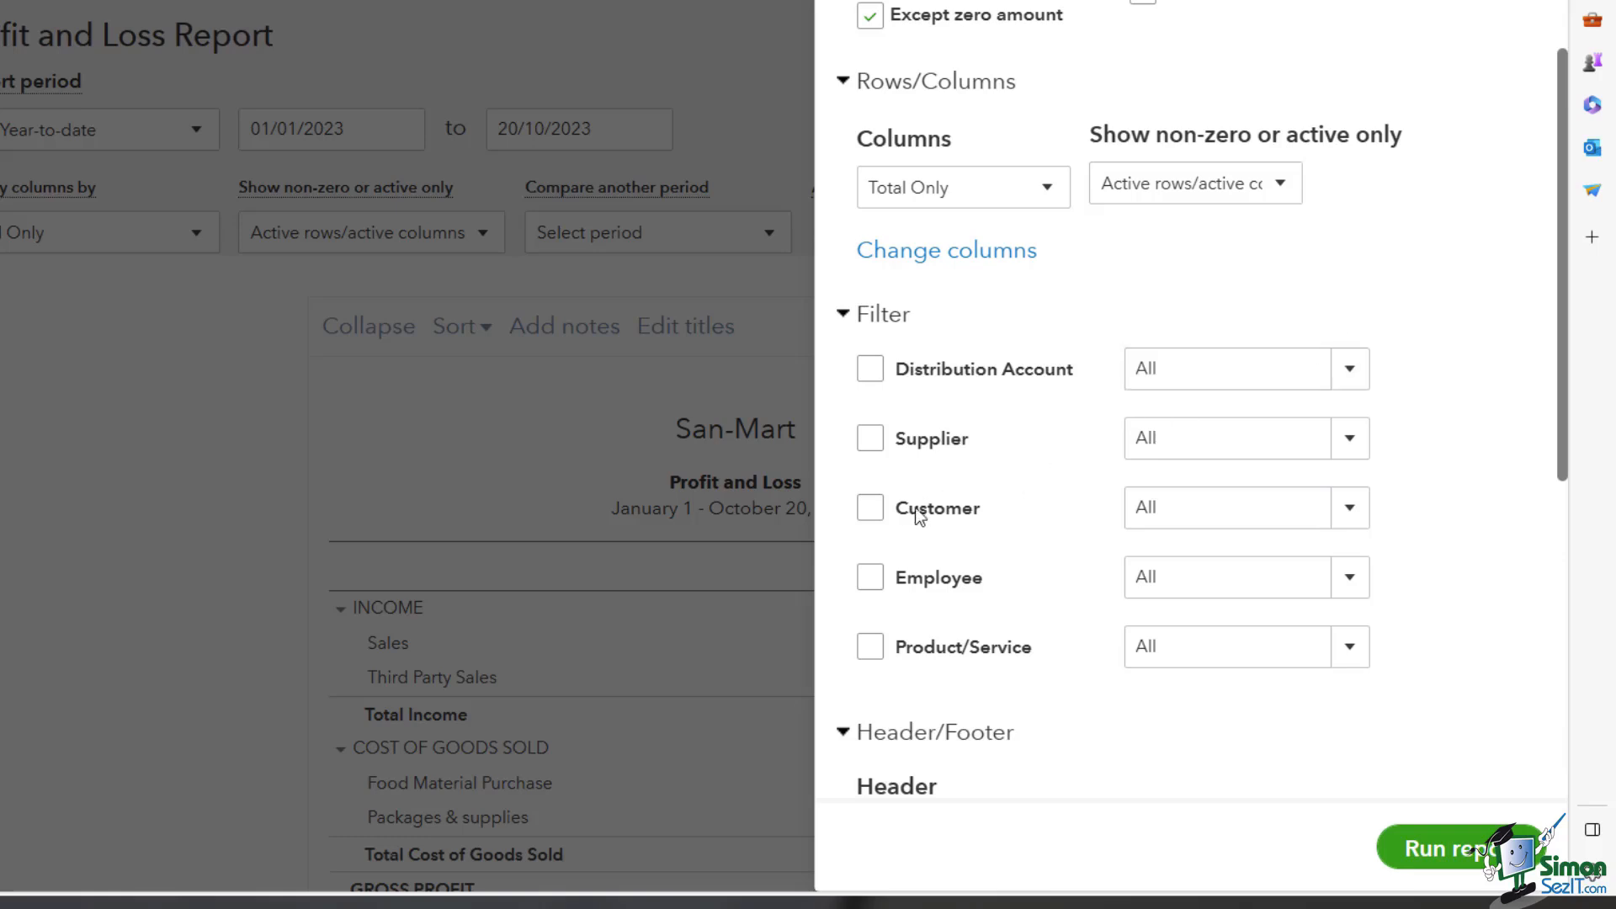
left_click(878, 517)
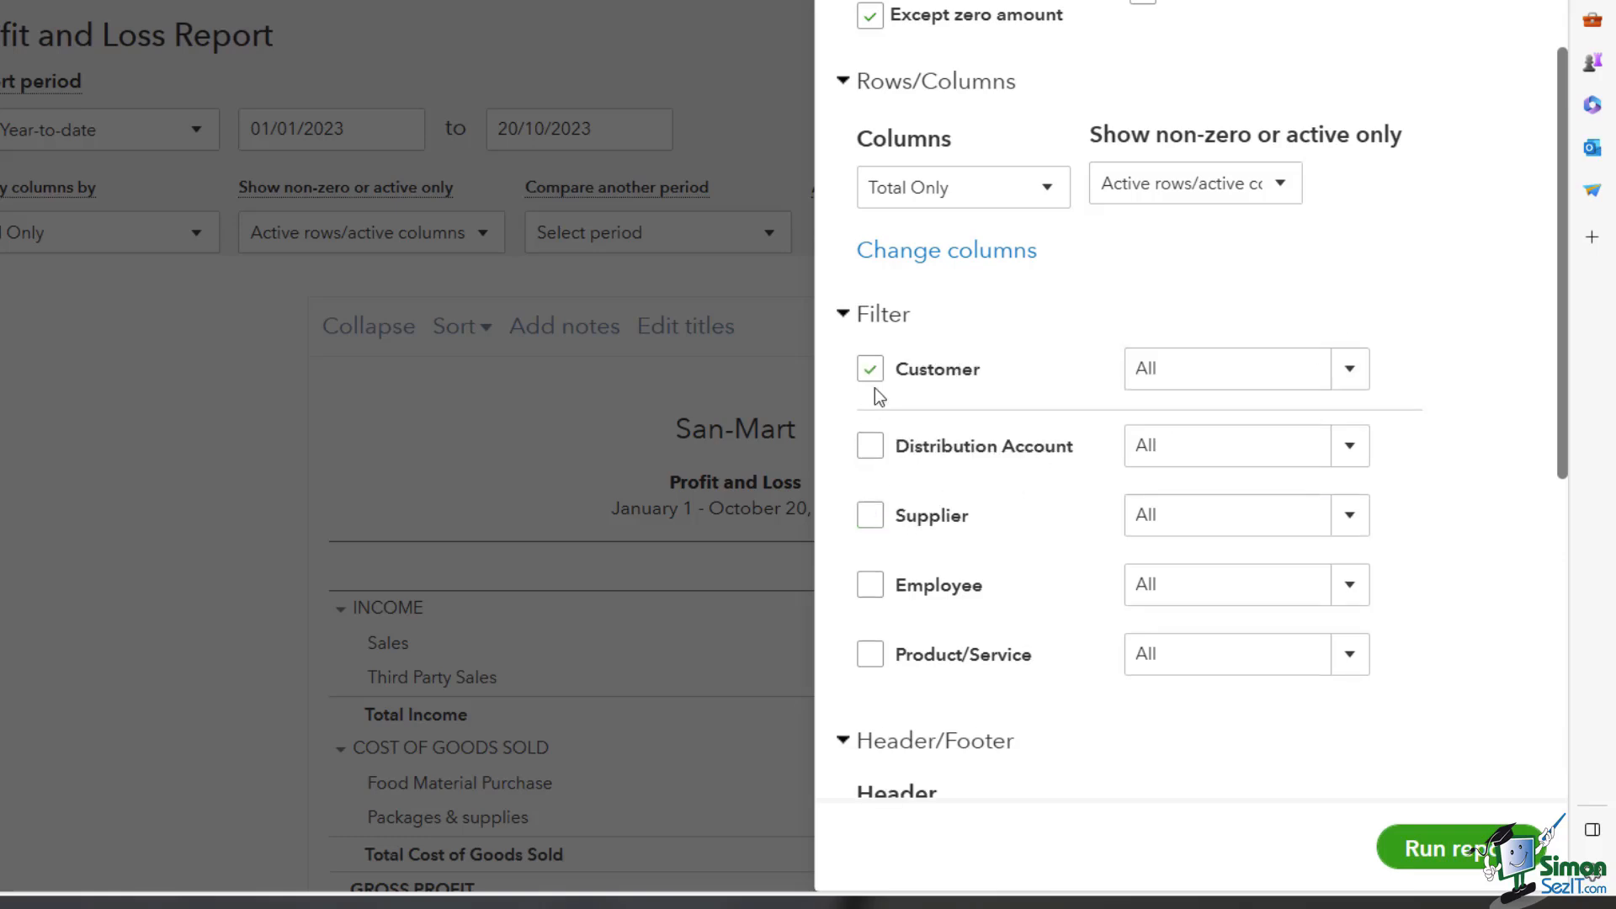
left_click(1347, 383)
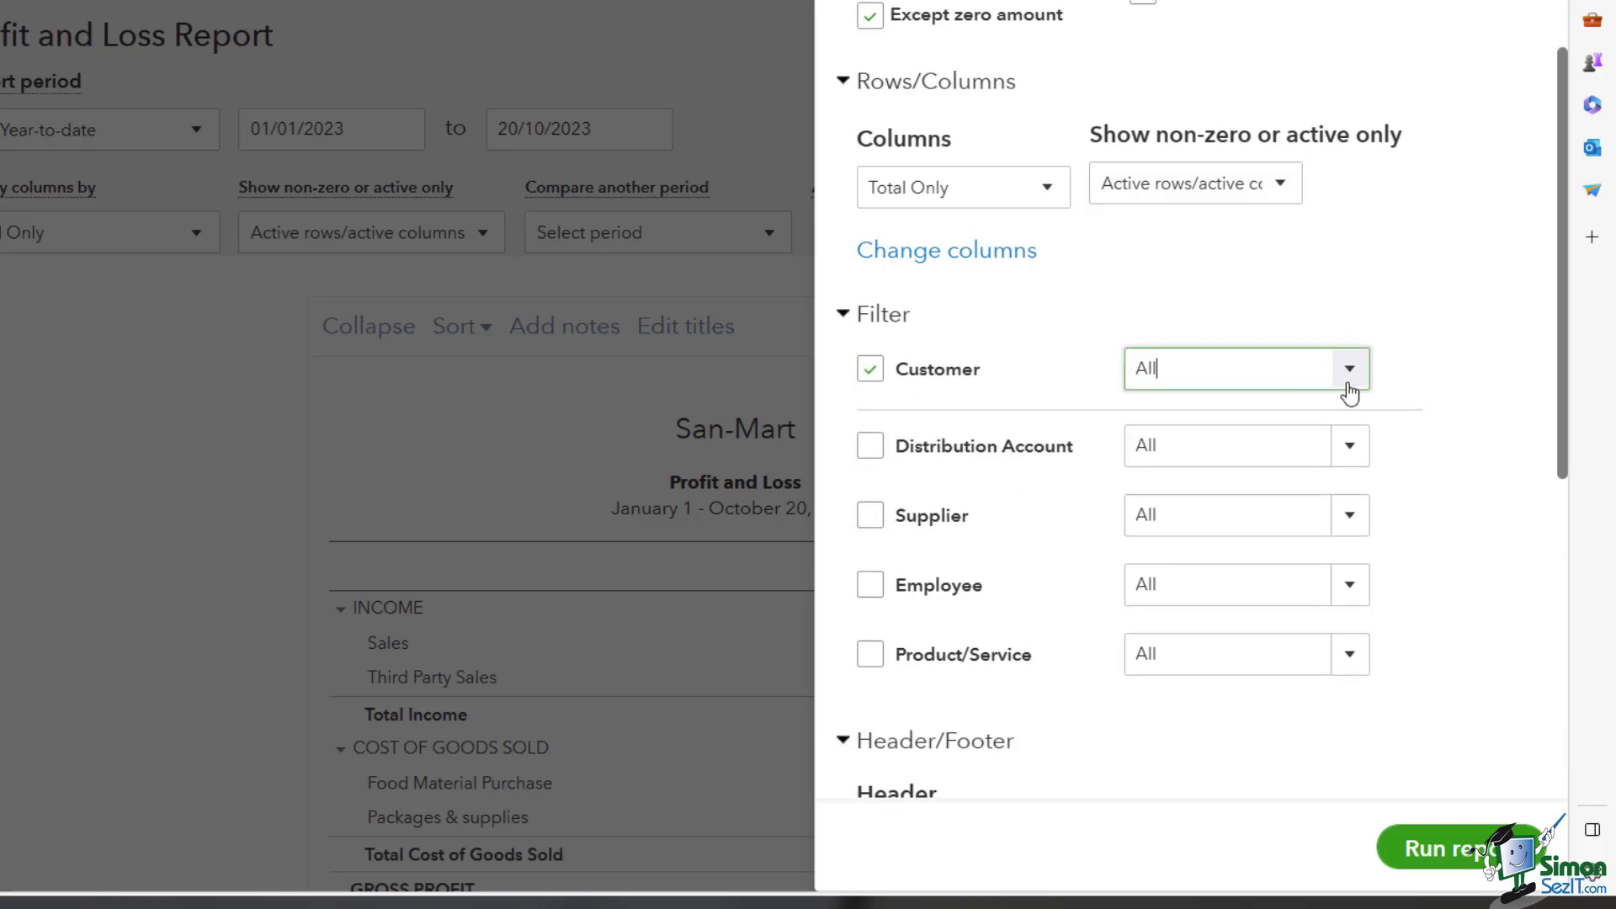
left_click(1348, 384)
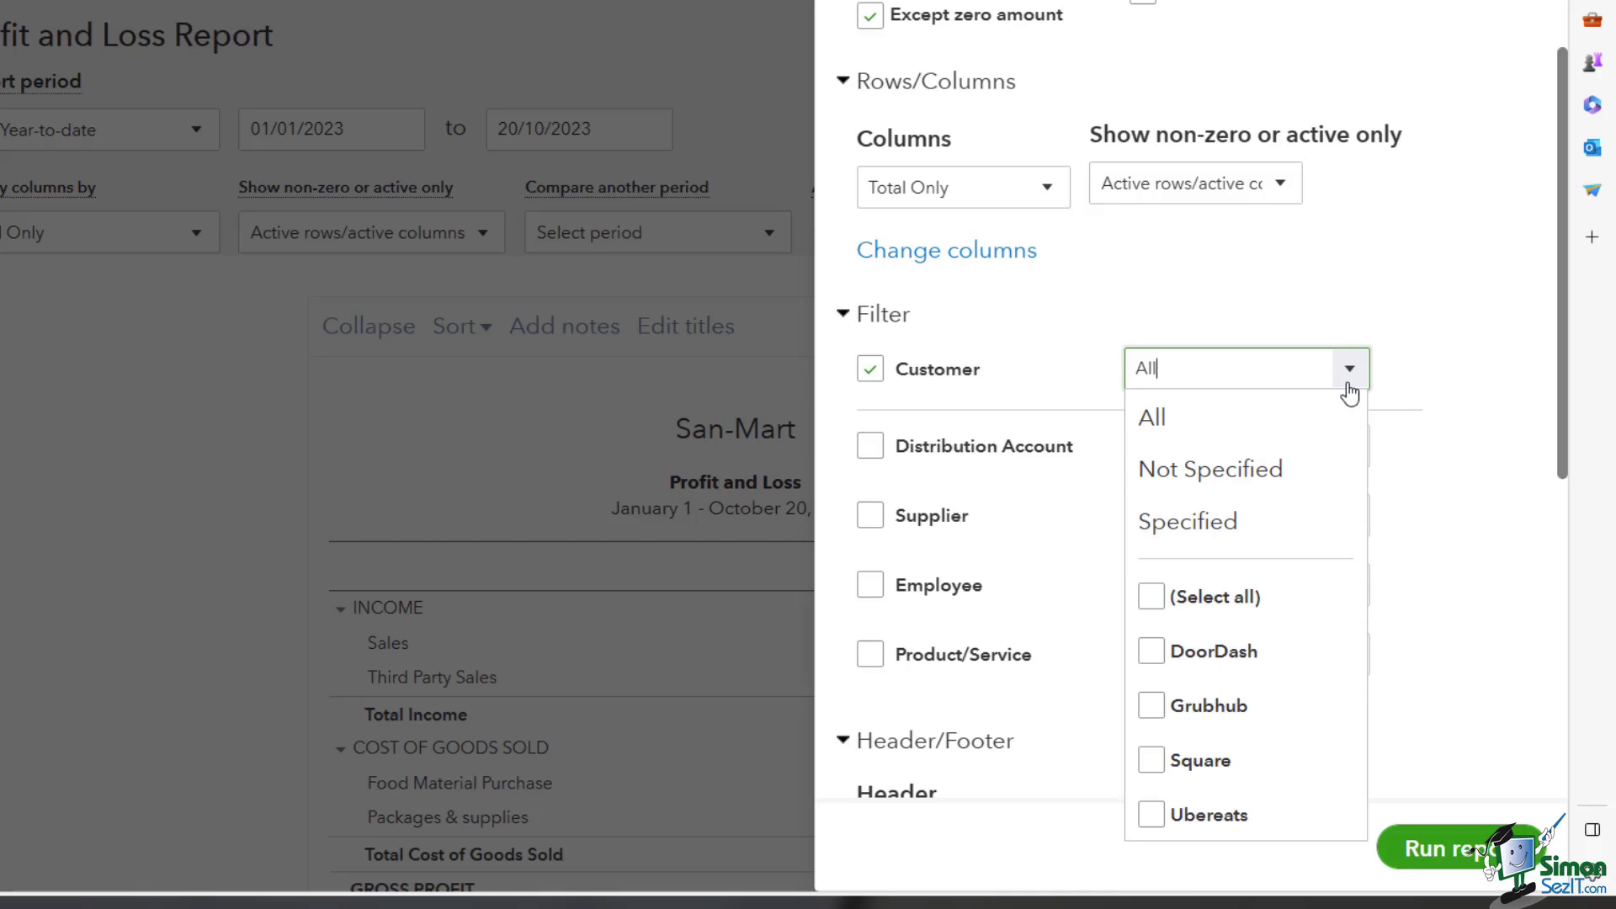
left_click(1274, 655)
left_click(1222, 784)
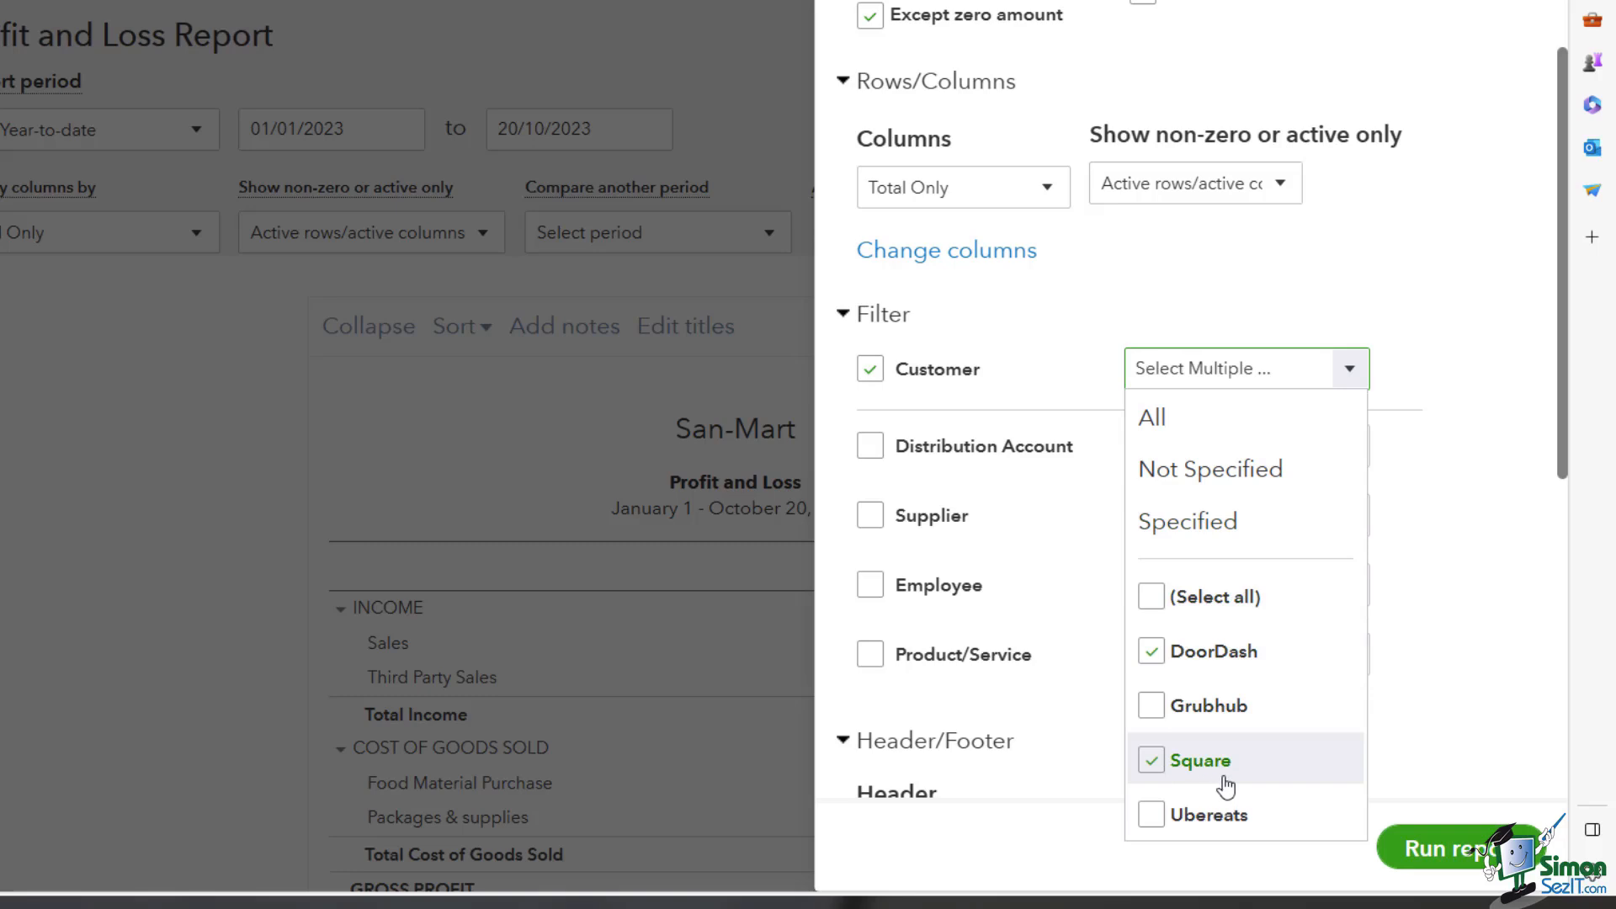
left_click(1426, 846)
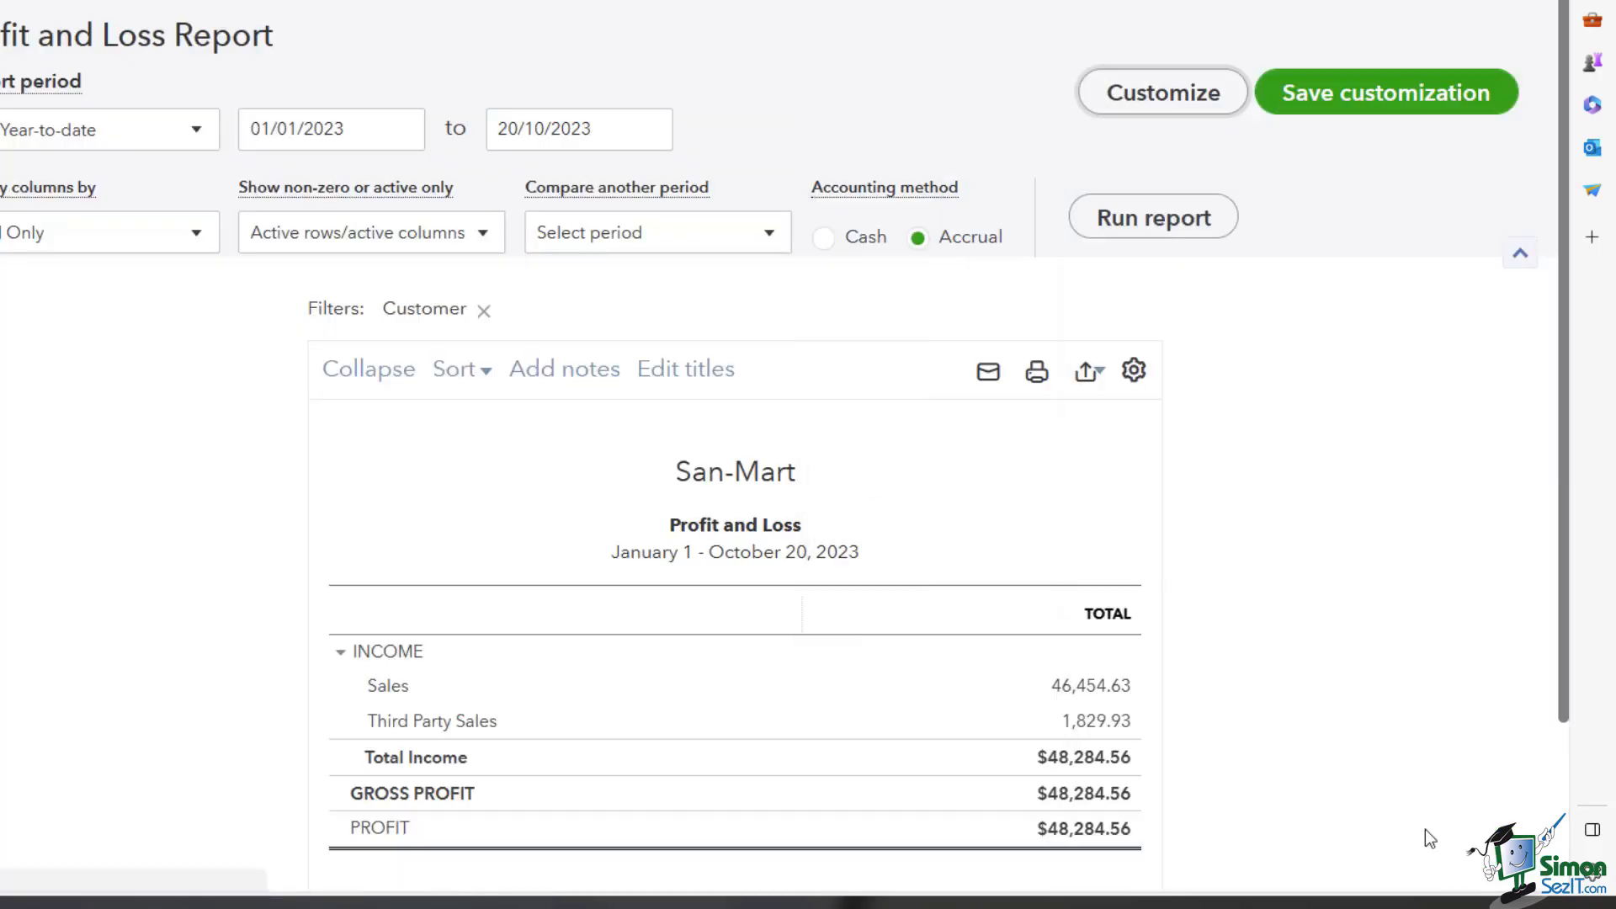
scroll(1259, 552, "down", 2)
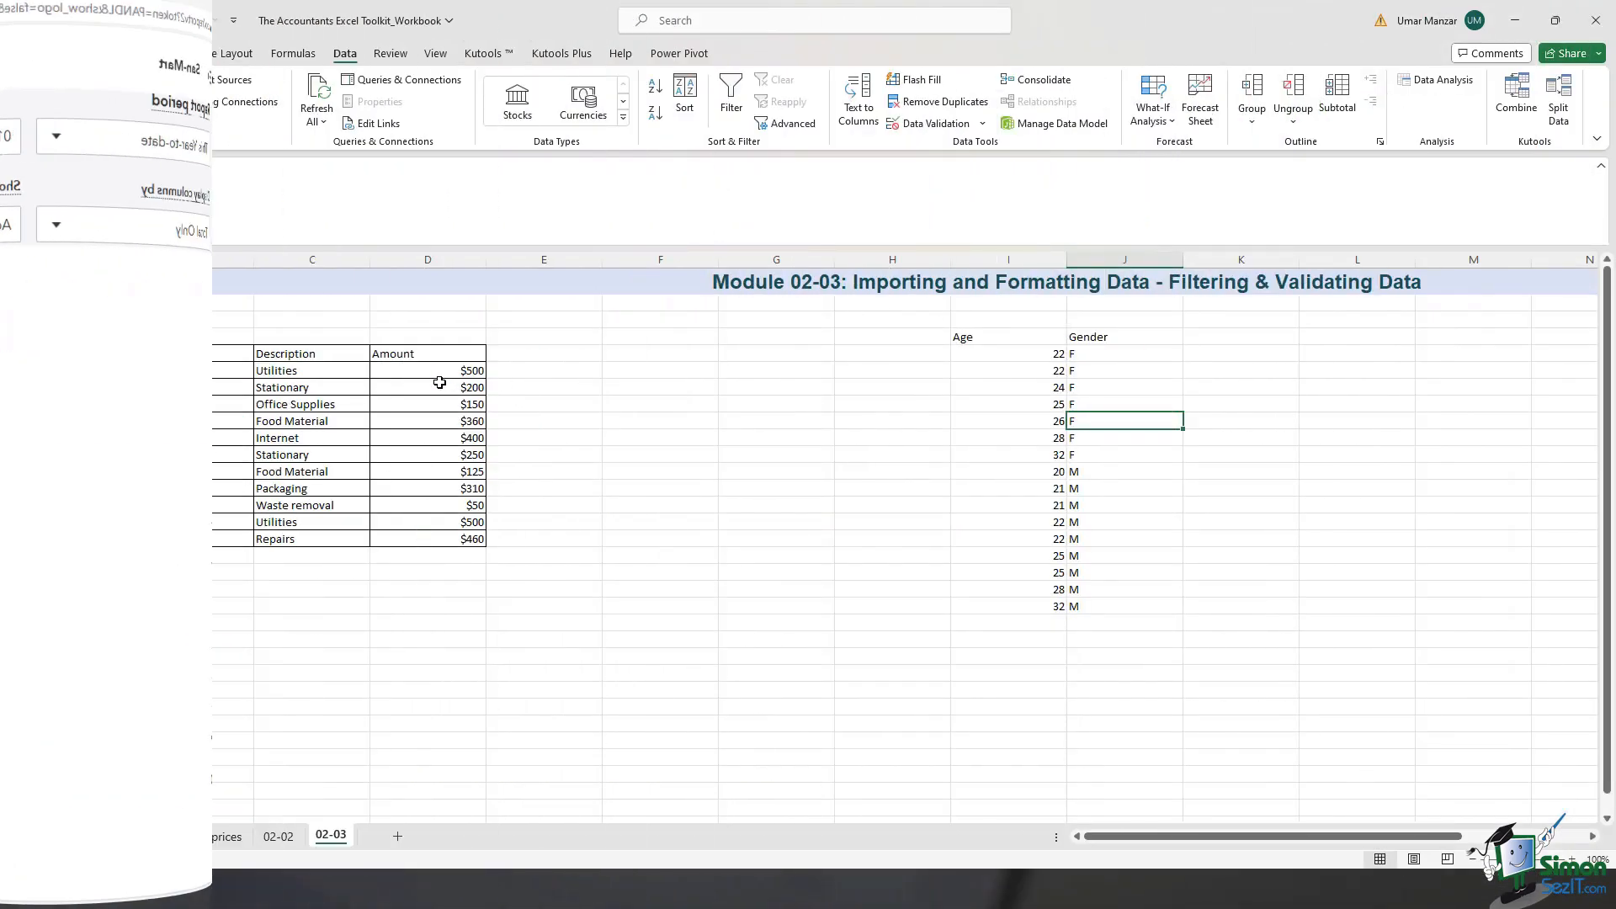
Switch back to Excel and turn on filtering for the Expenses table's header row.
left_click_drag(80, 354, 429, 543)
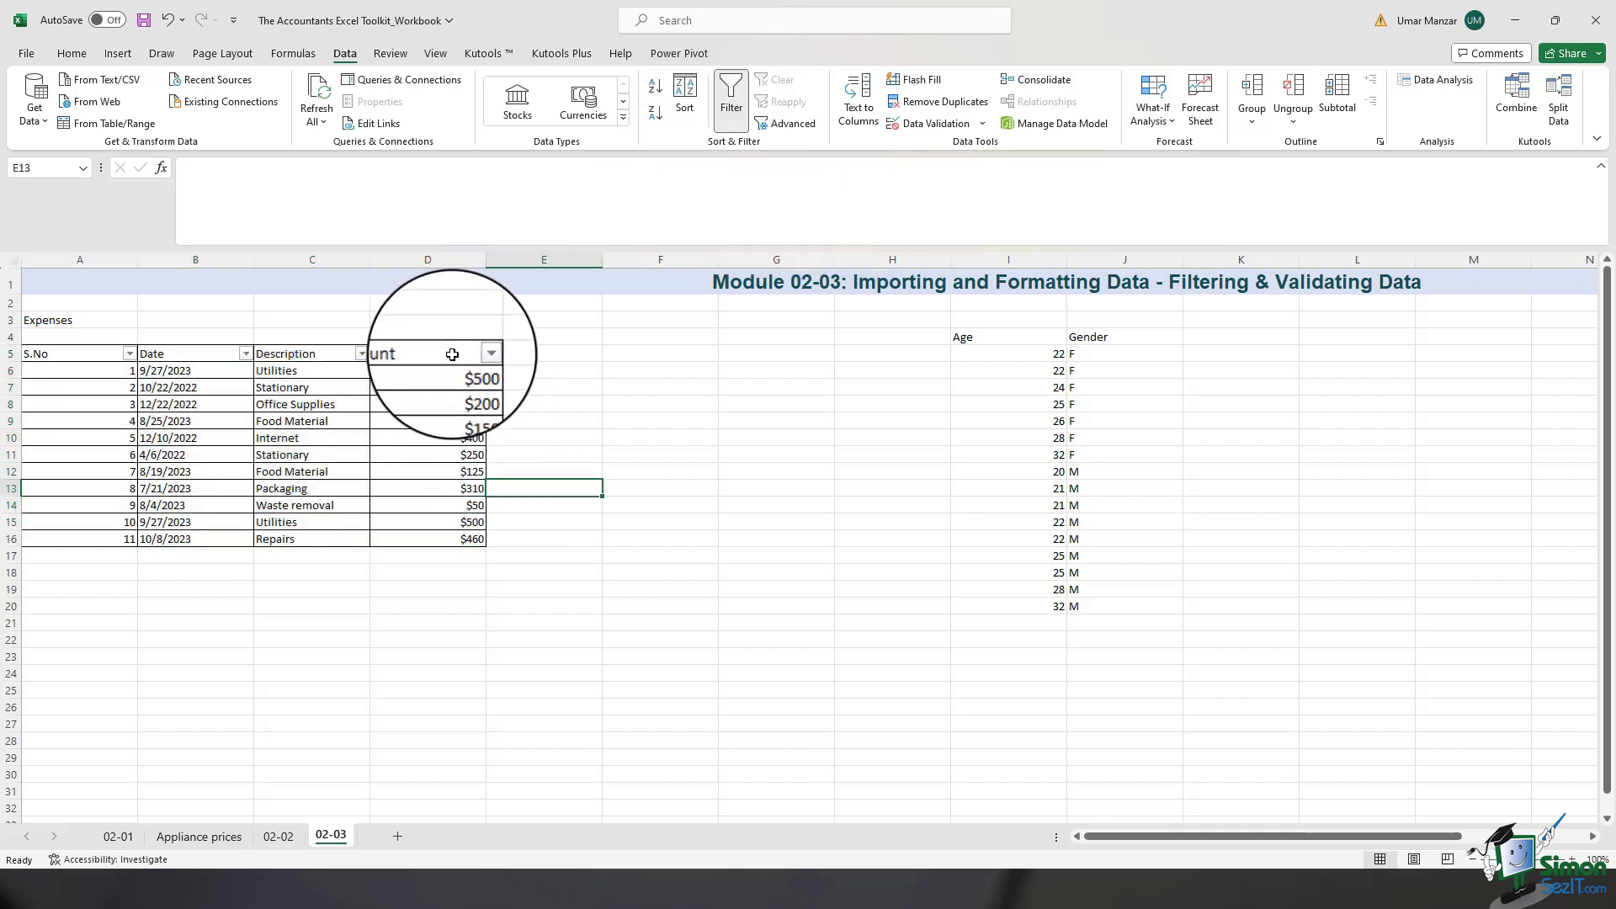
left_click_drag(451, 353, 84, 353)
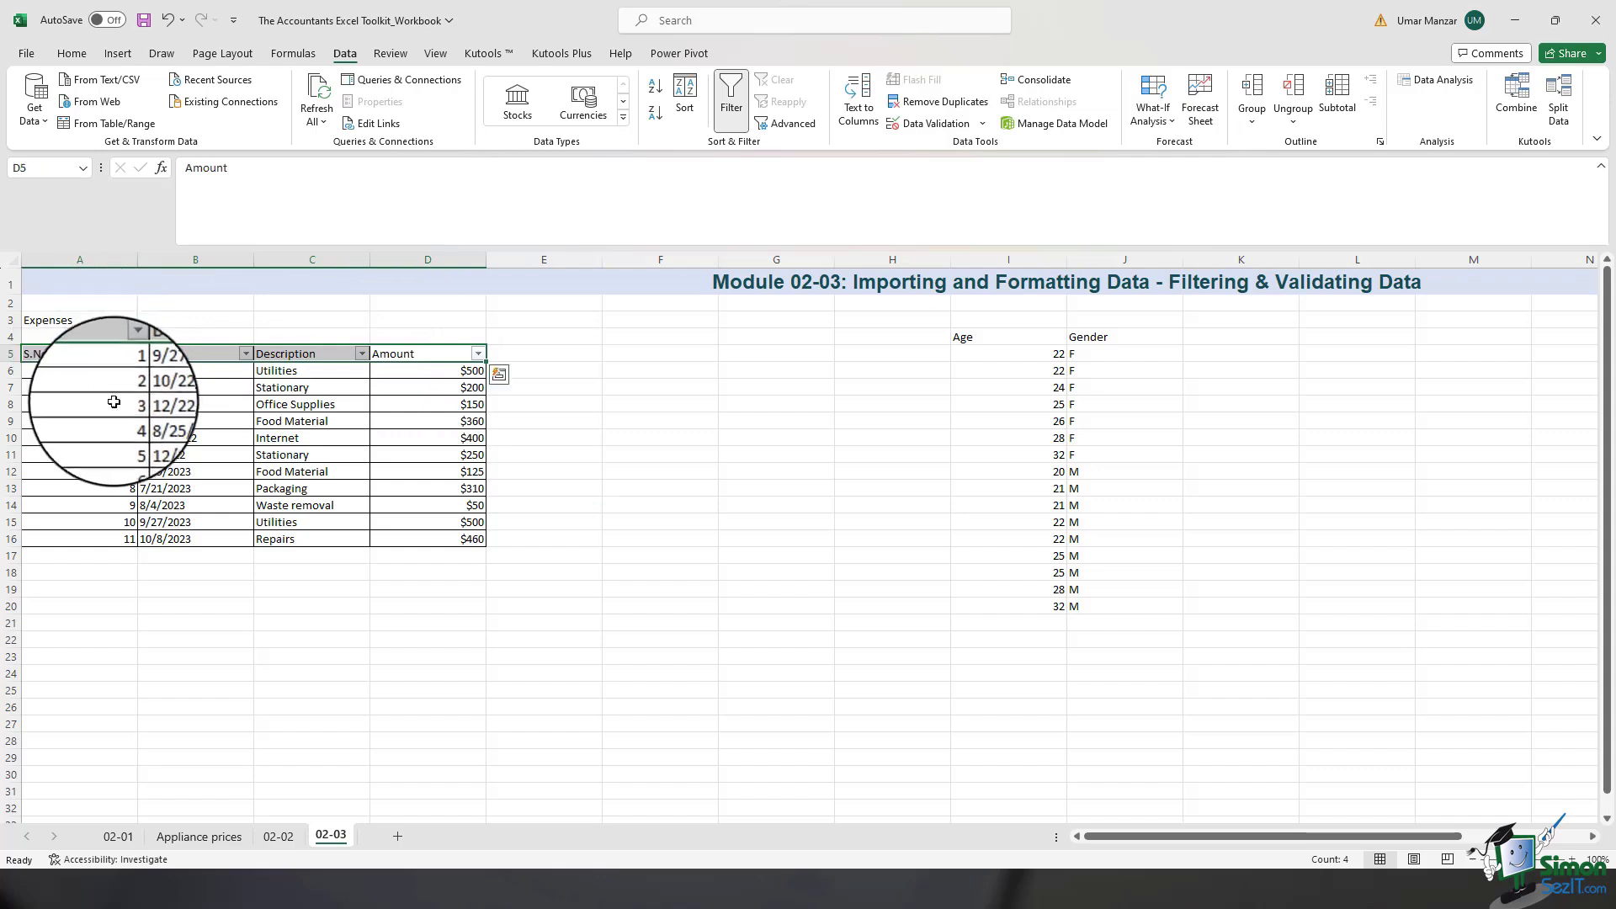
left_click(585, 429)
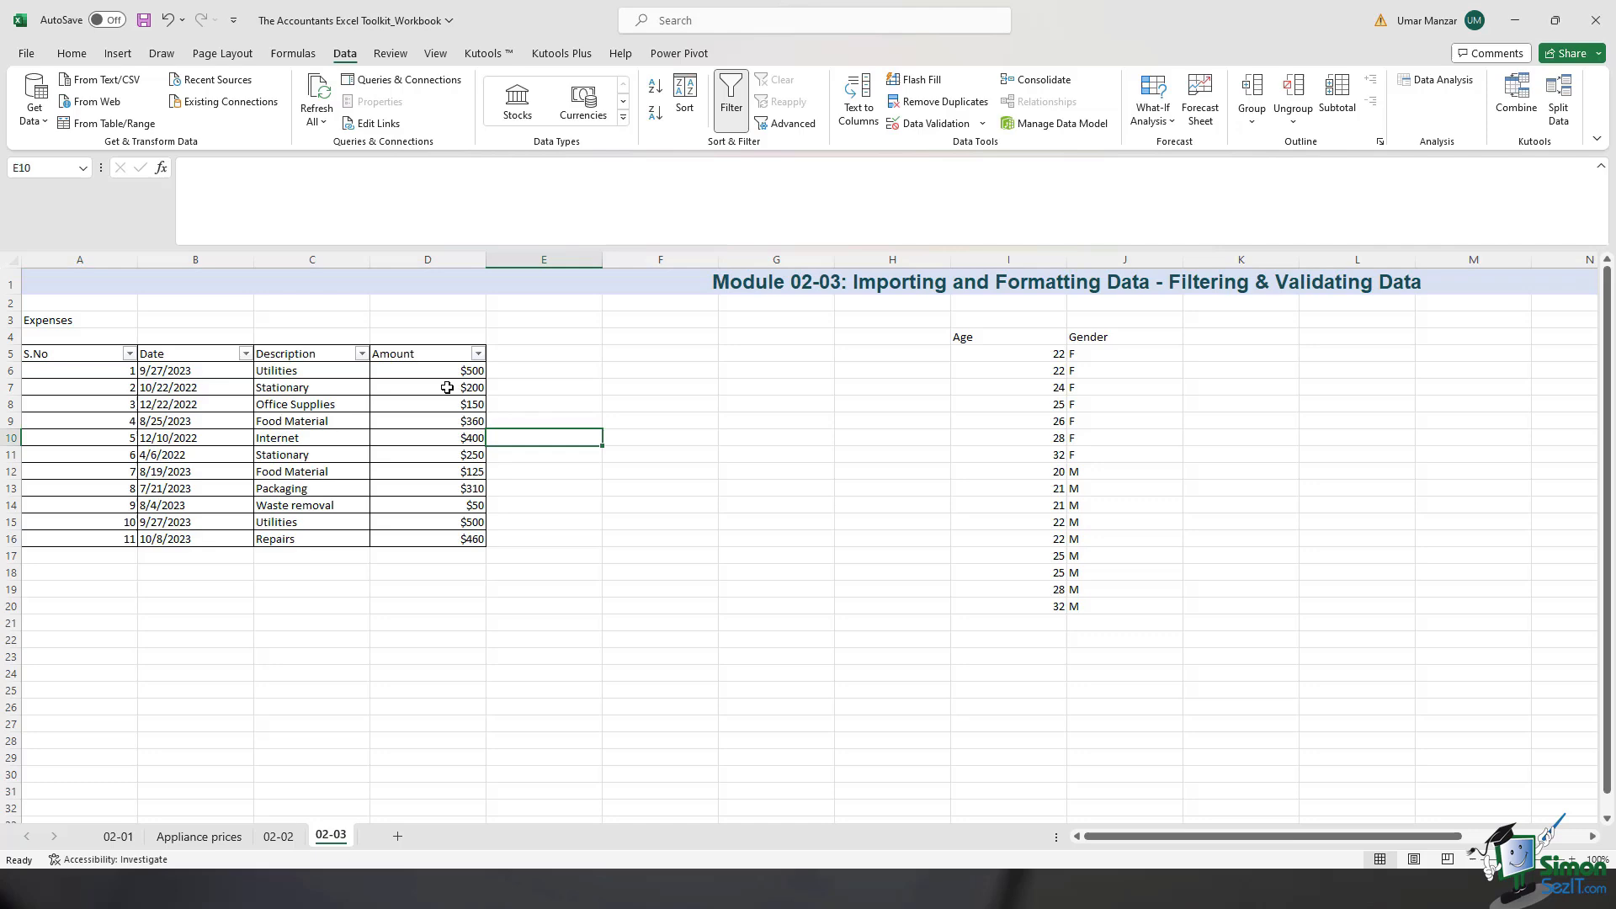
Filter the Description column of the Expenses table to only Utilities and Repairs.
left_click(363, 355)
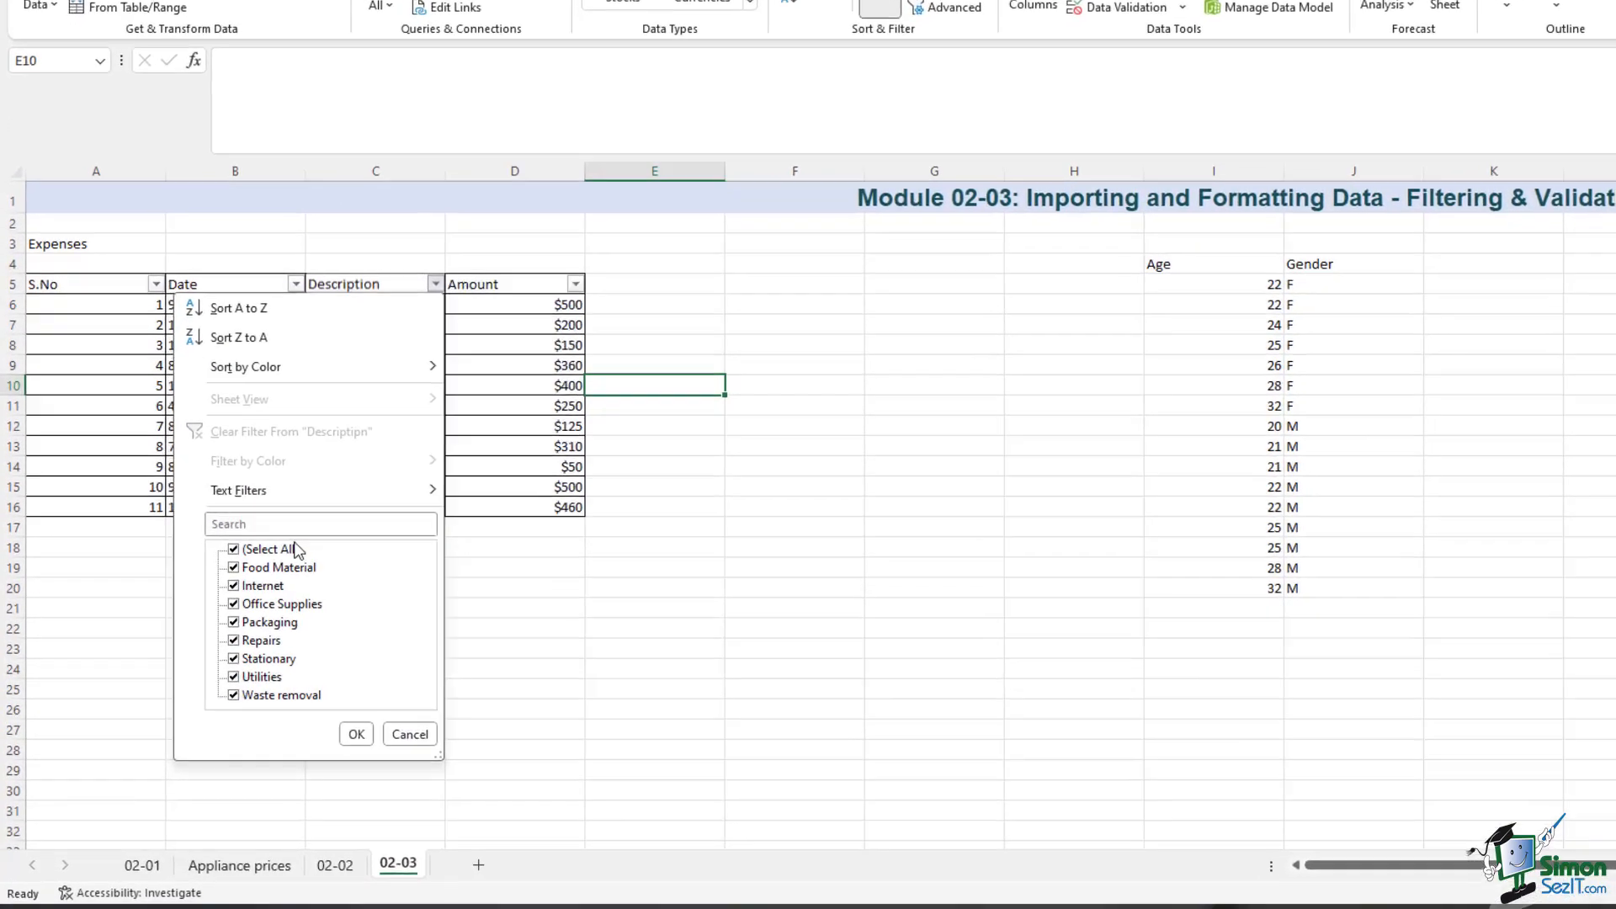
left_click(268, 550)
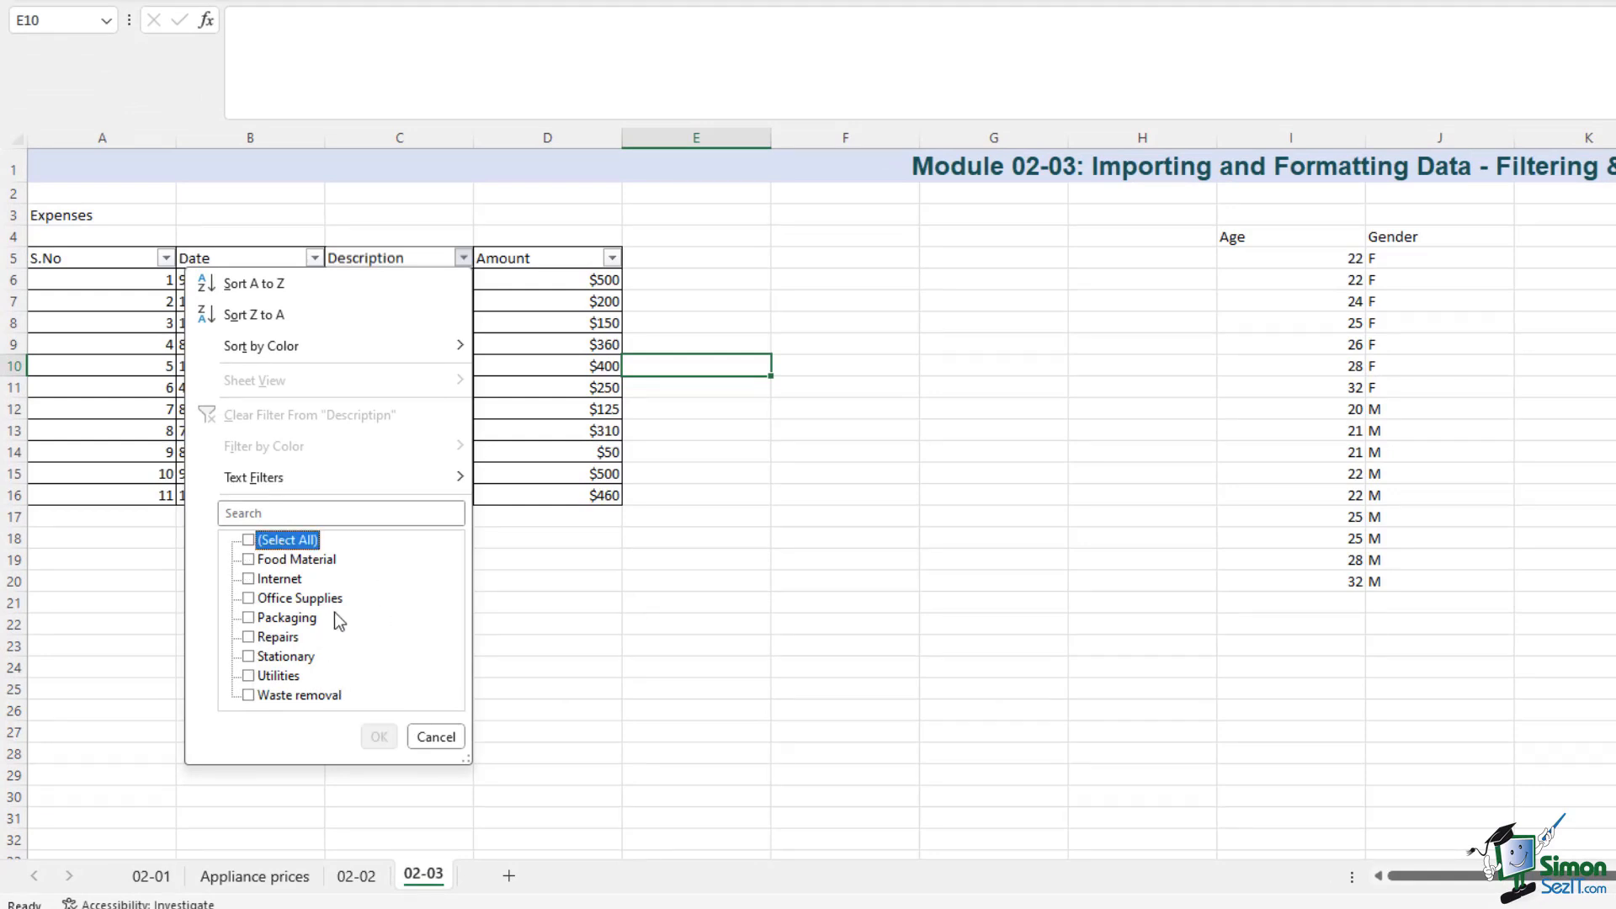
left_click(290, 676)
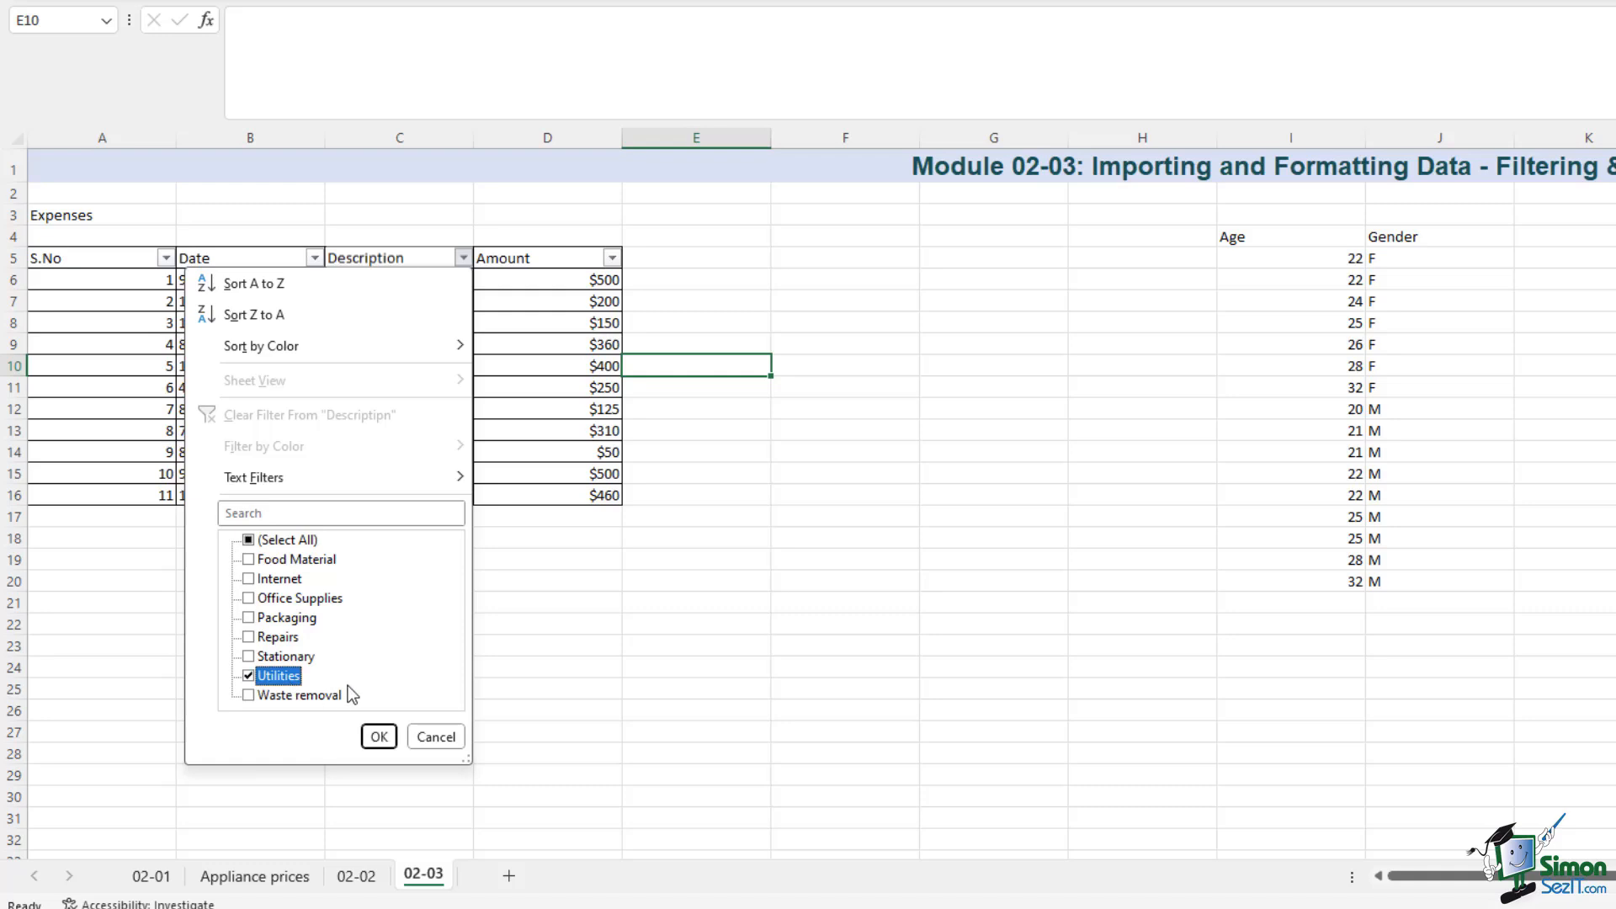
left_click(280, 638)
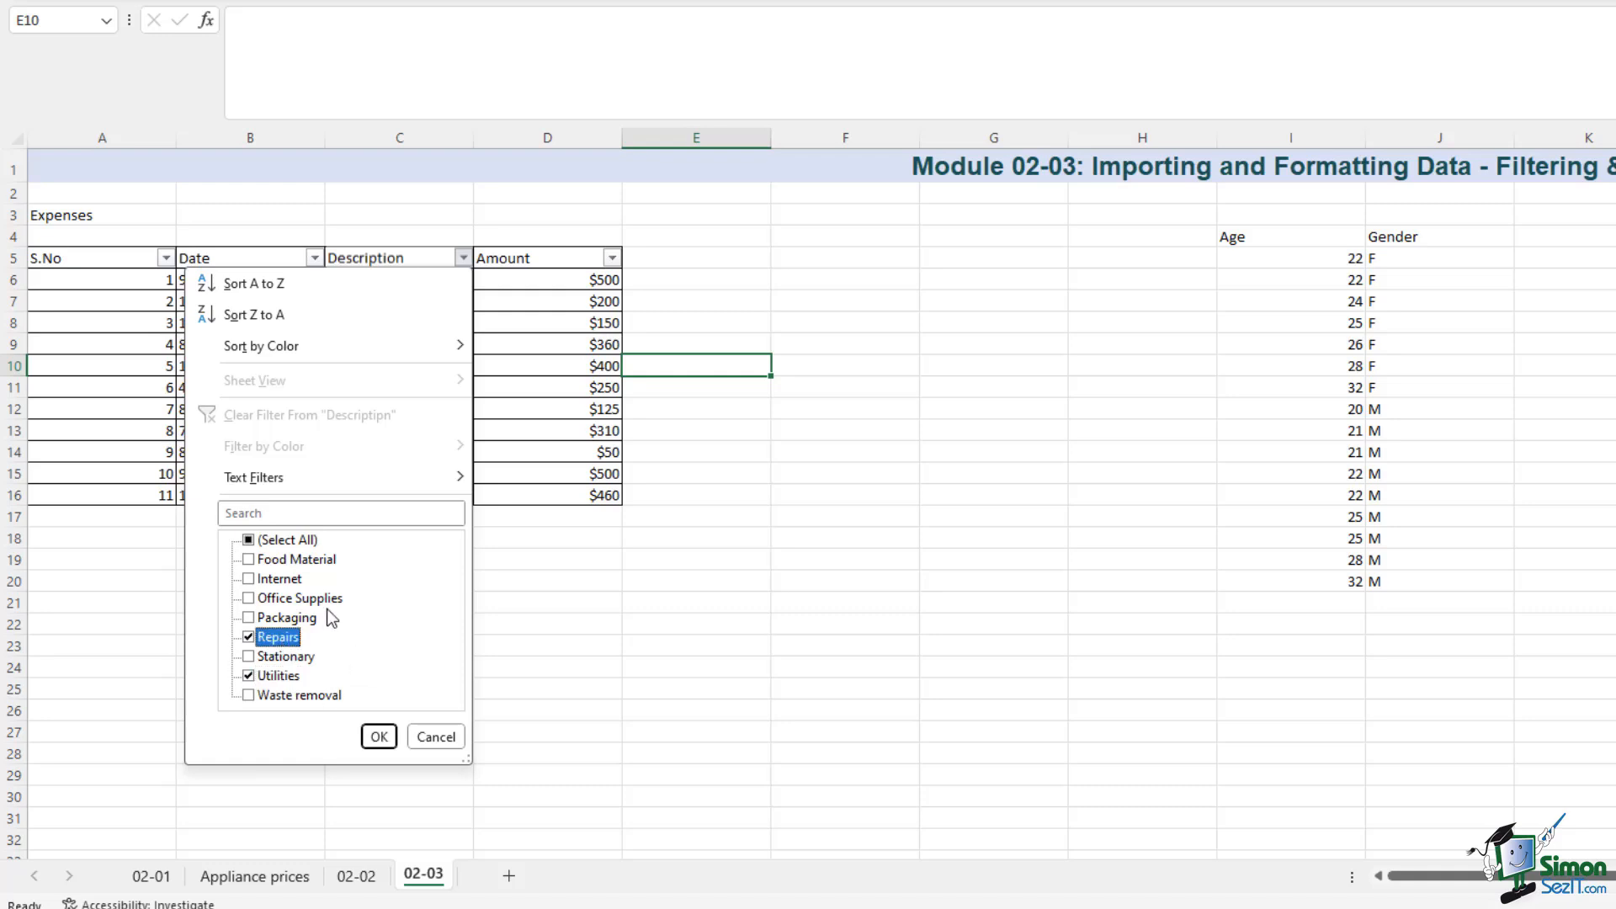
left_click(378, 737)
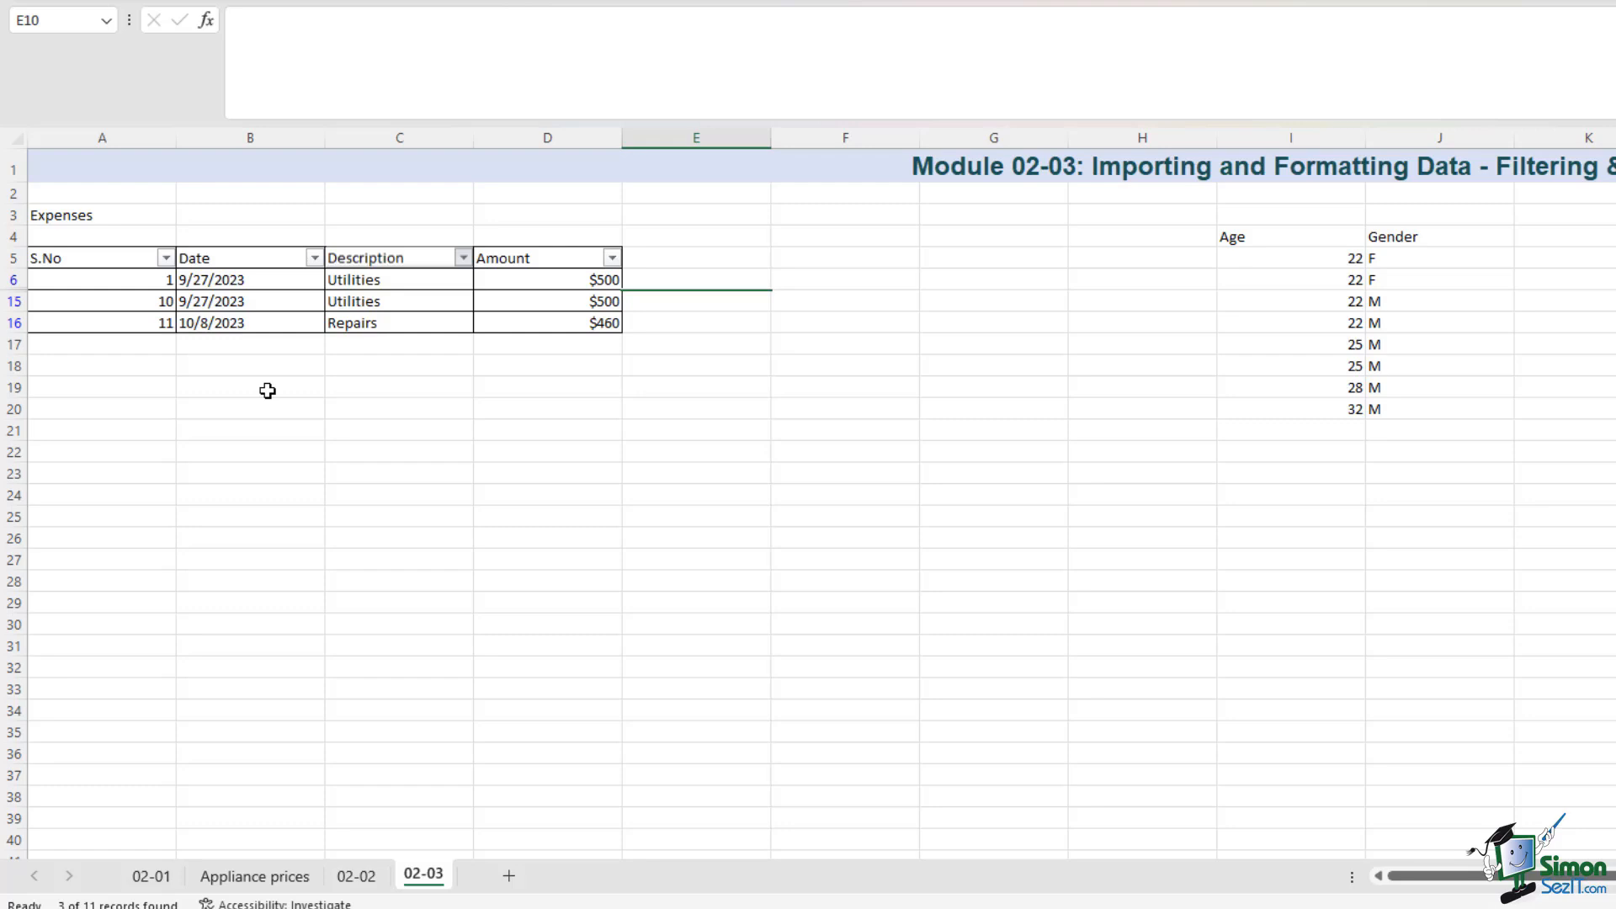
Reselect all entries in the Description filter to restore the full Expenses list.
left_click(463, 258)
left_click(311, 540)
left_click(375, 735)
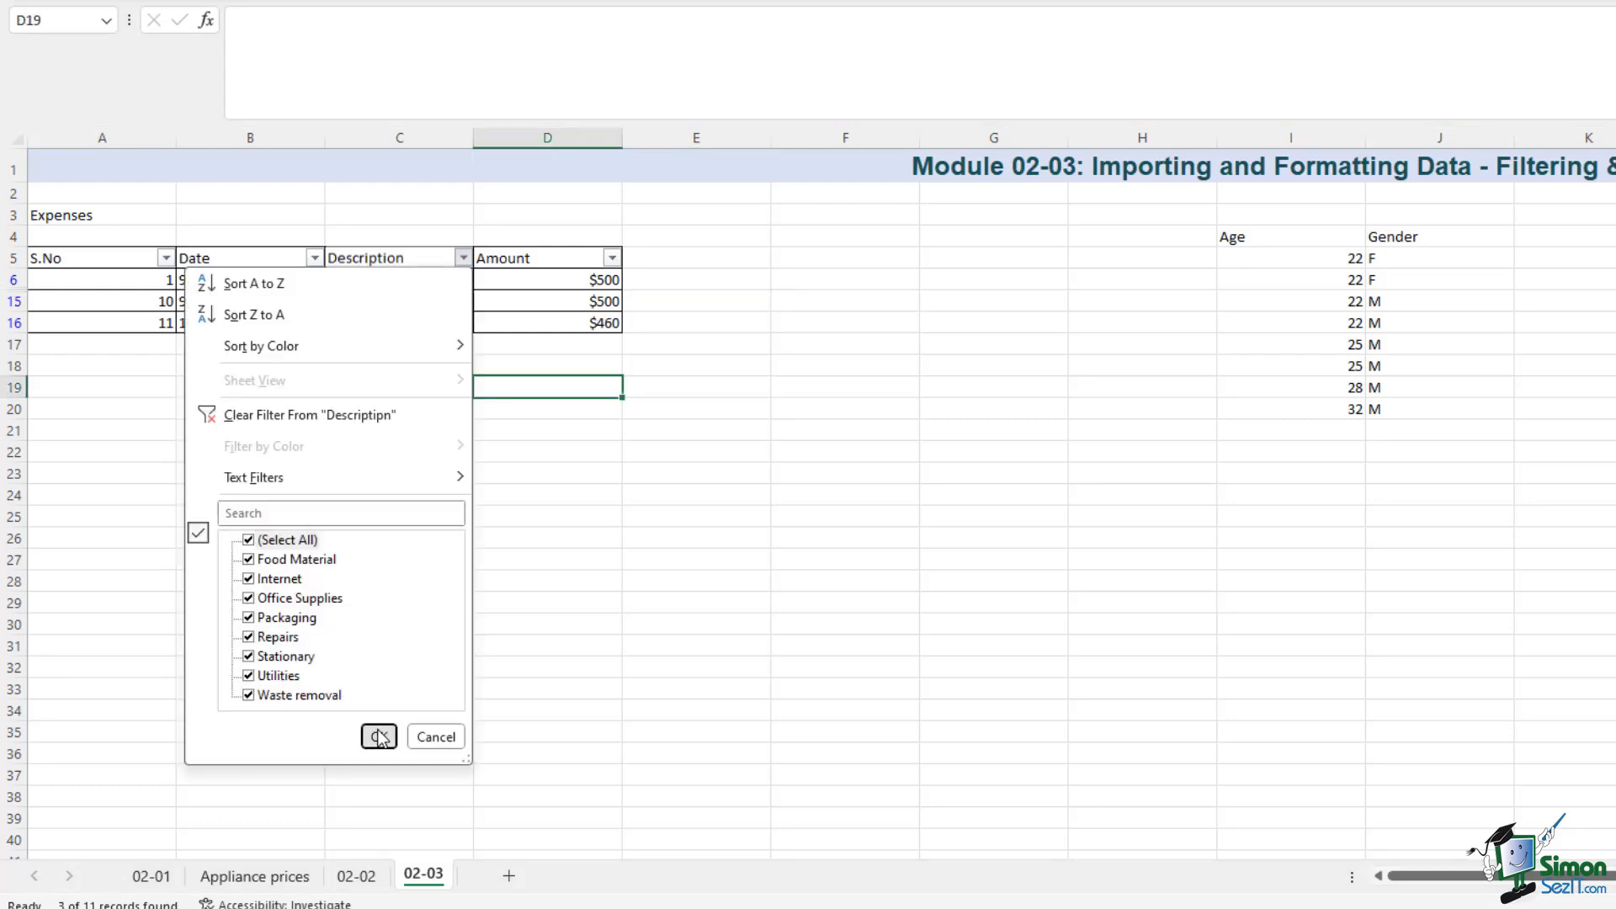
Convert the Expenses range A5:D16 into an Excel table, keeping its first row as headers.
left_click(400, 362)
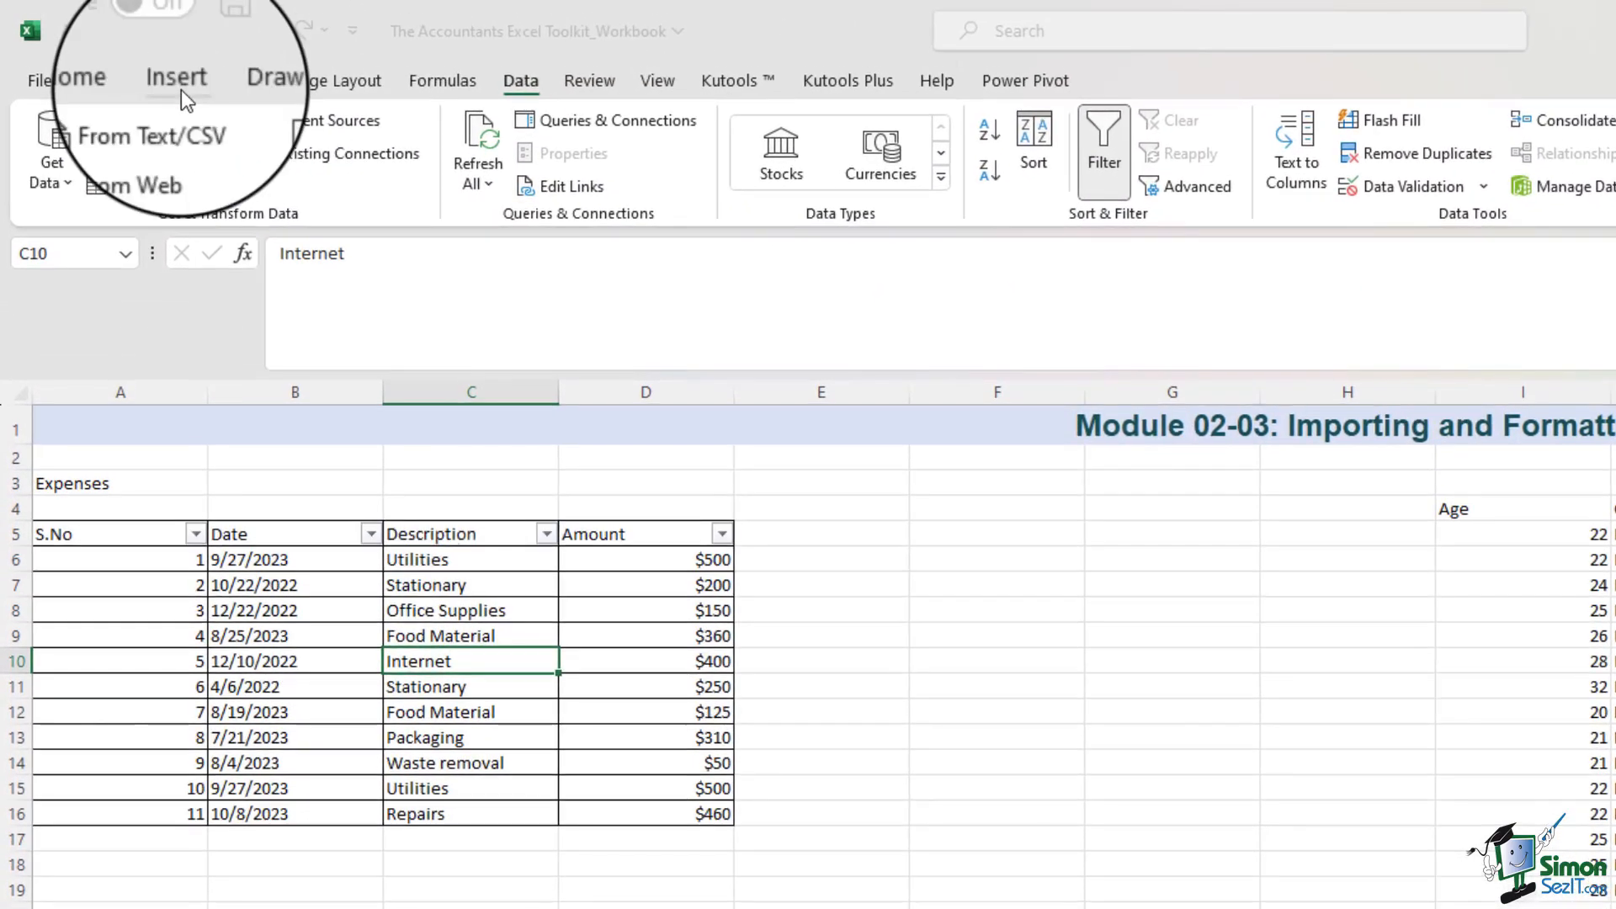
left_click(172, 40)
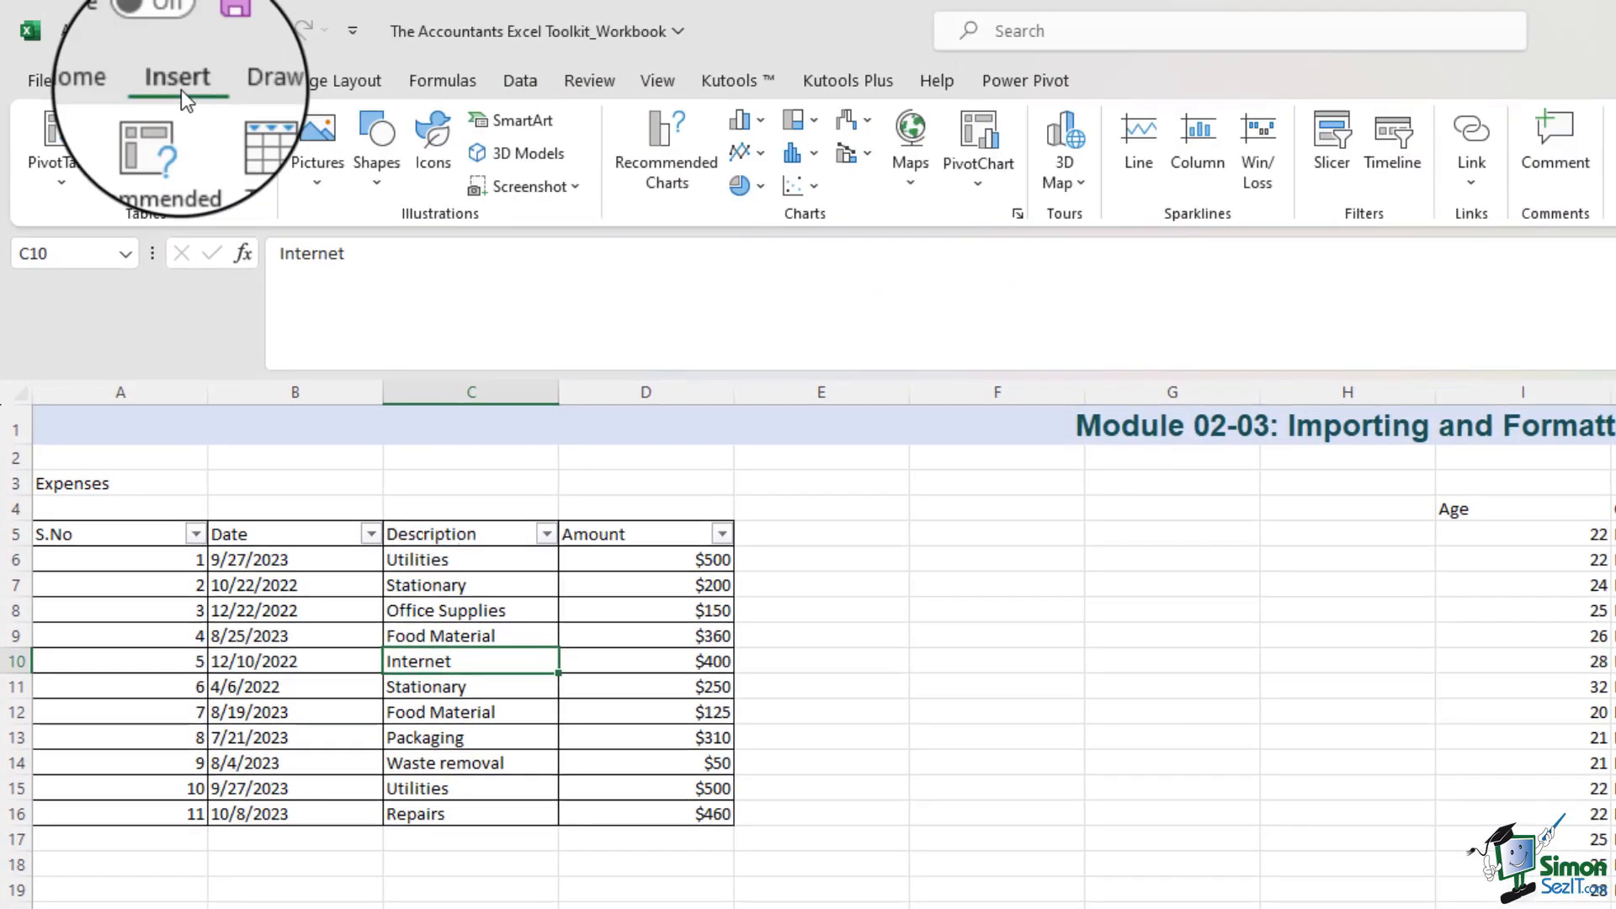
left_click(242, 168)
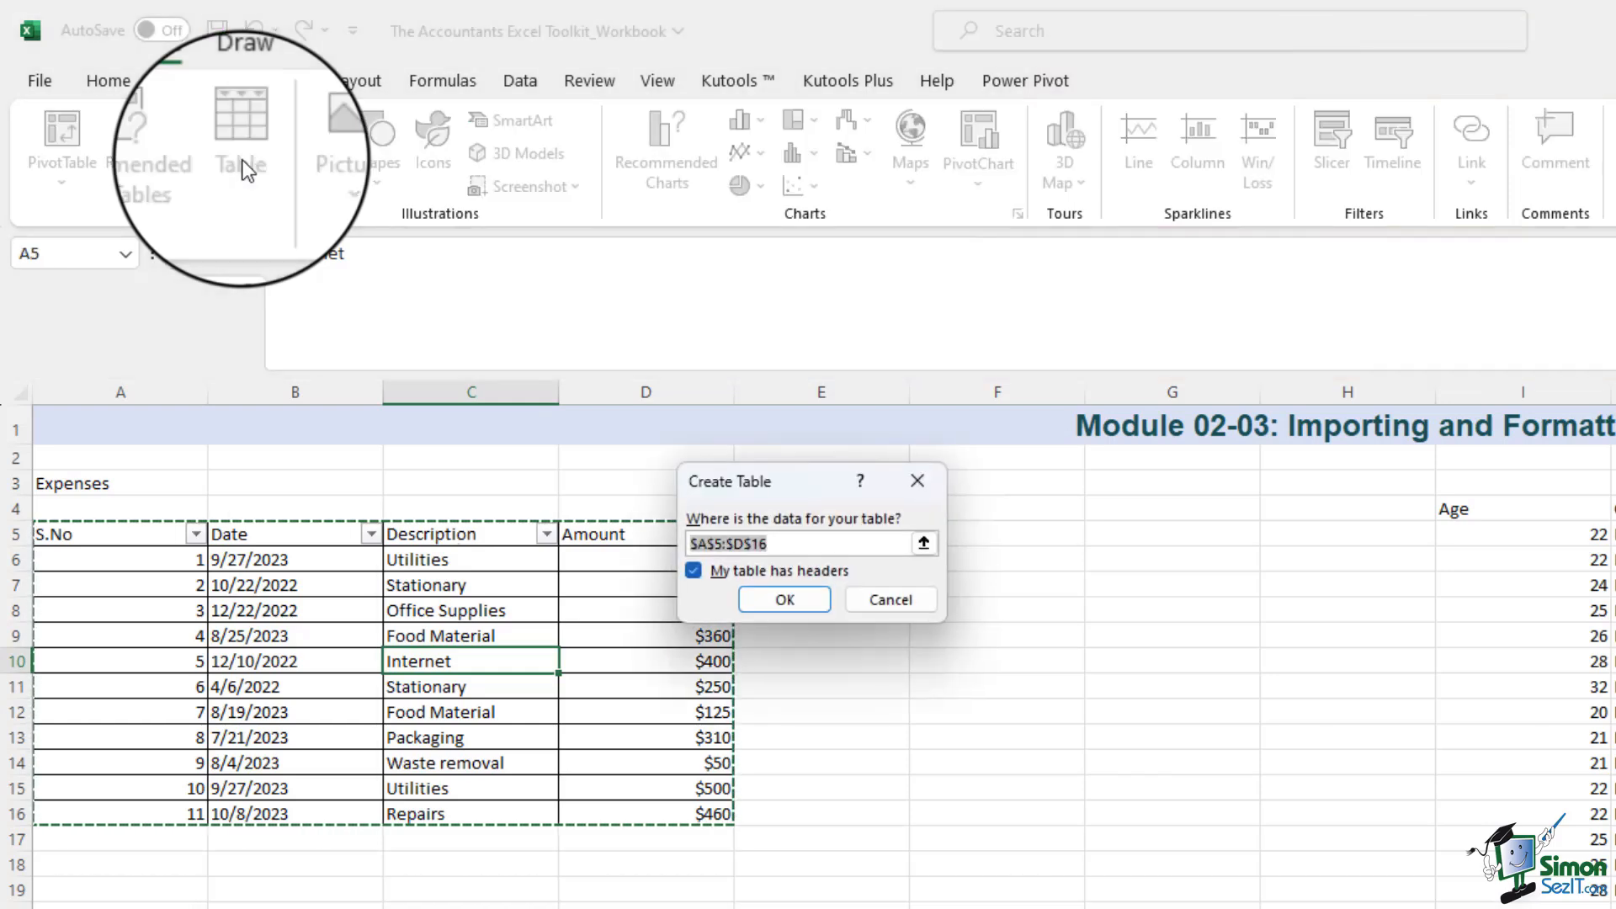
left_click(762, 484)
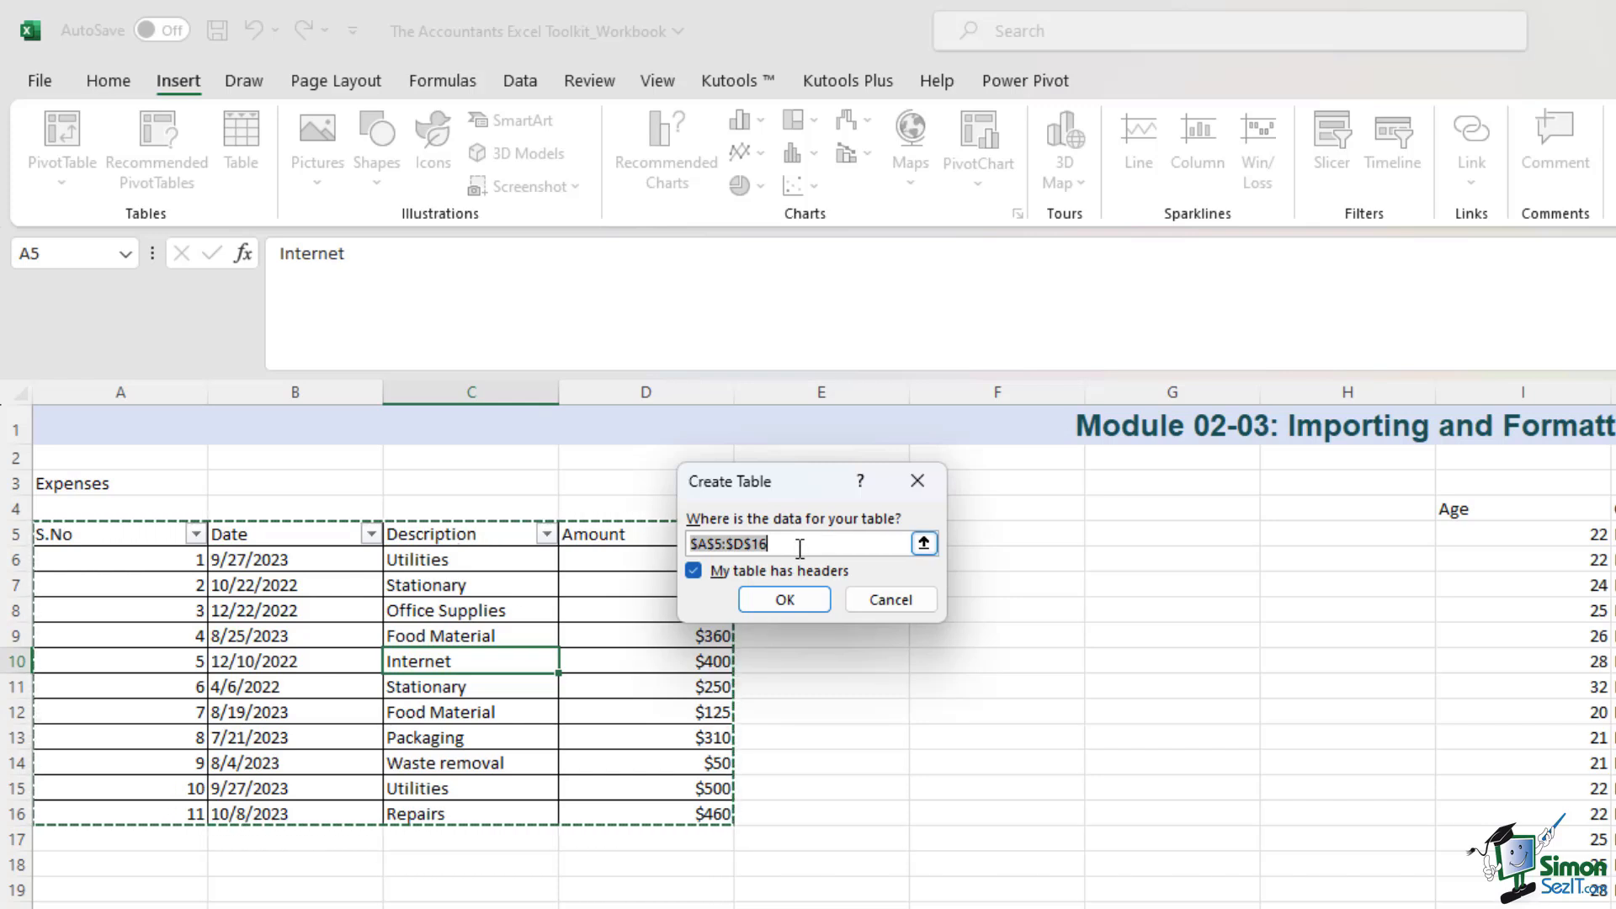
left_click(804, 606)
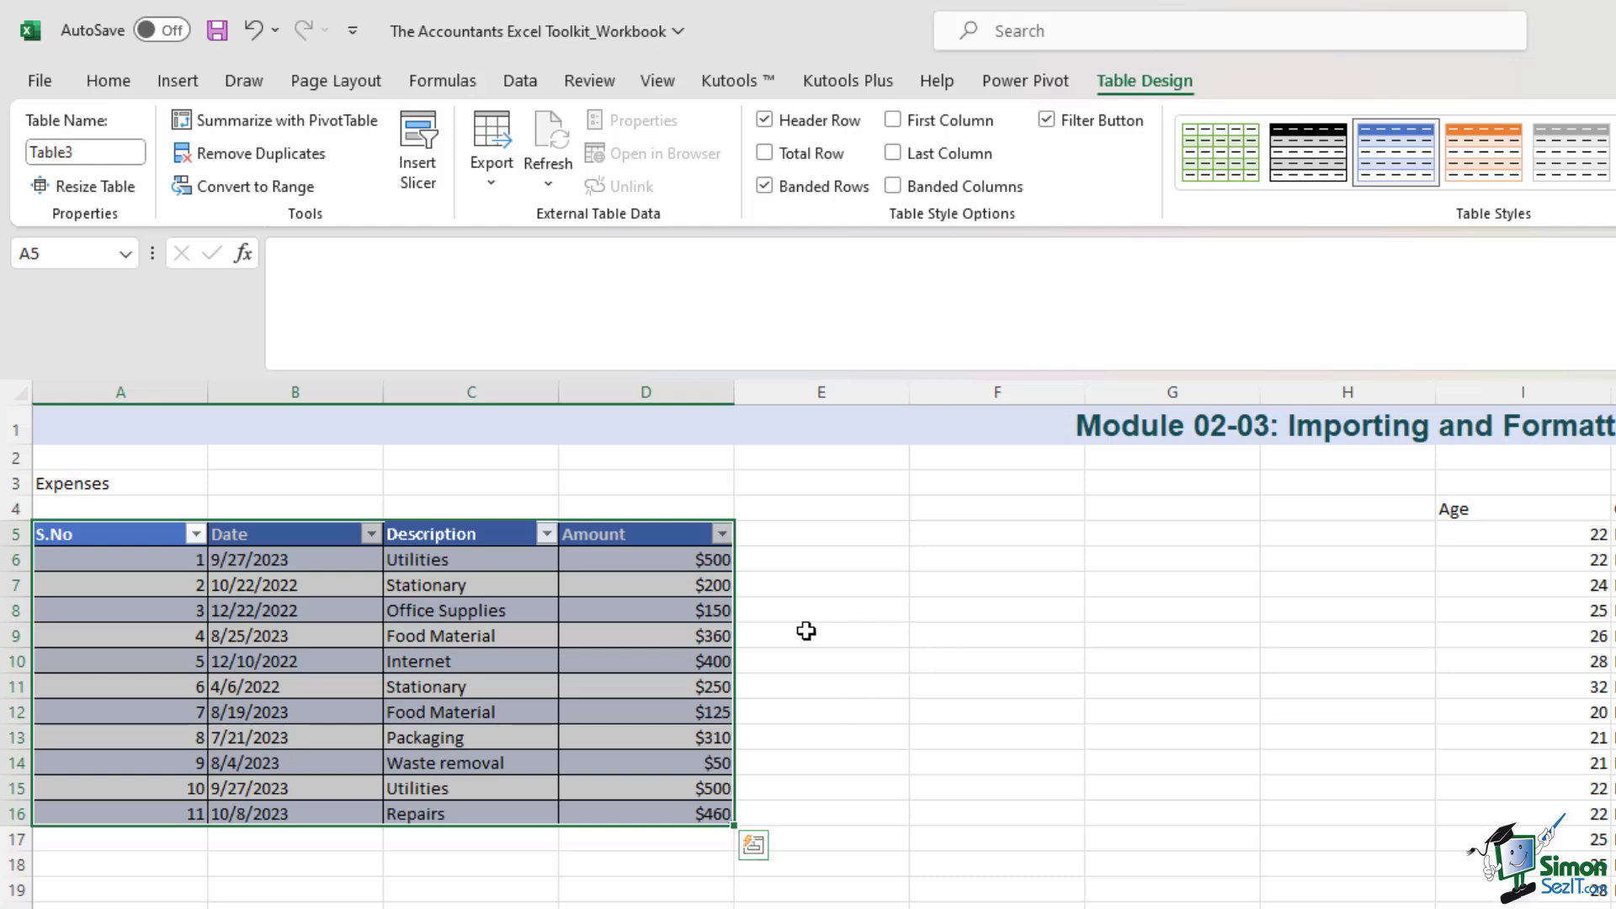
Add a total row to the Expenses table and switch the Amount column's summary function to Average, finally to Max.
left_click(766, 152)
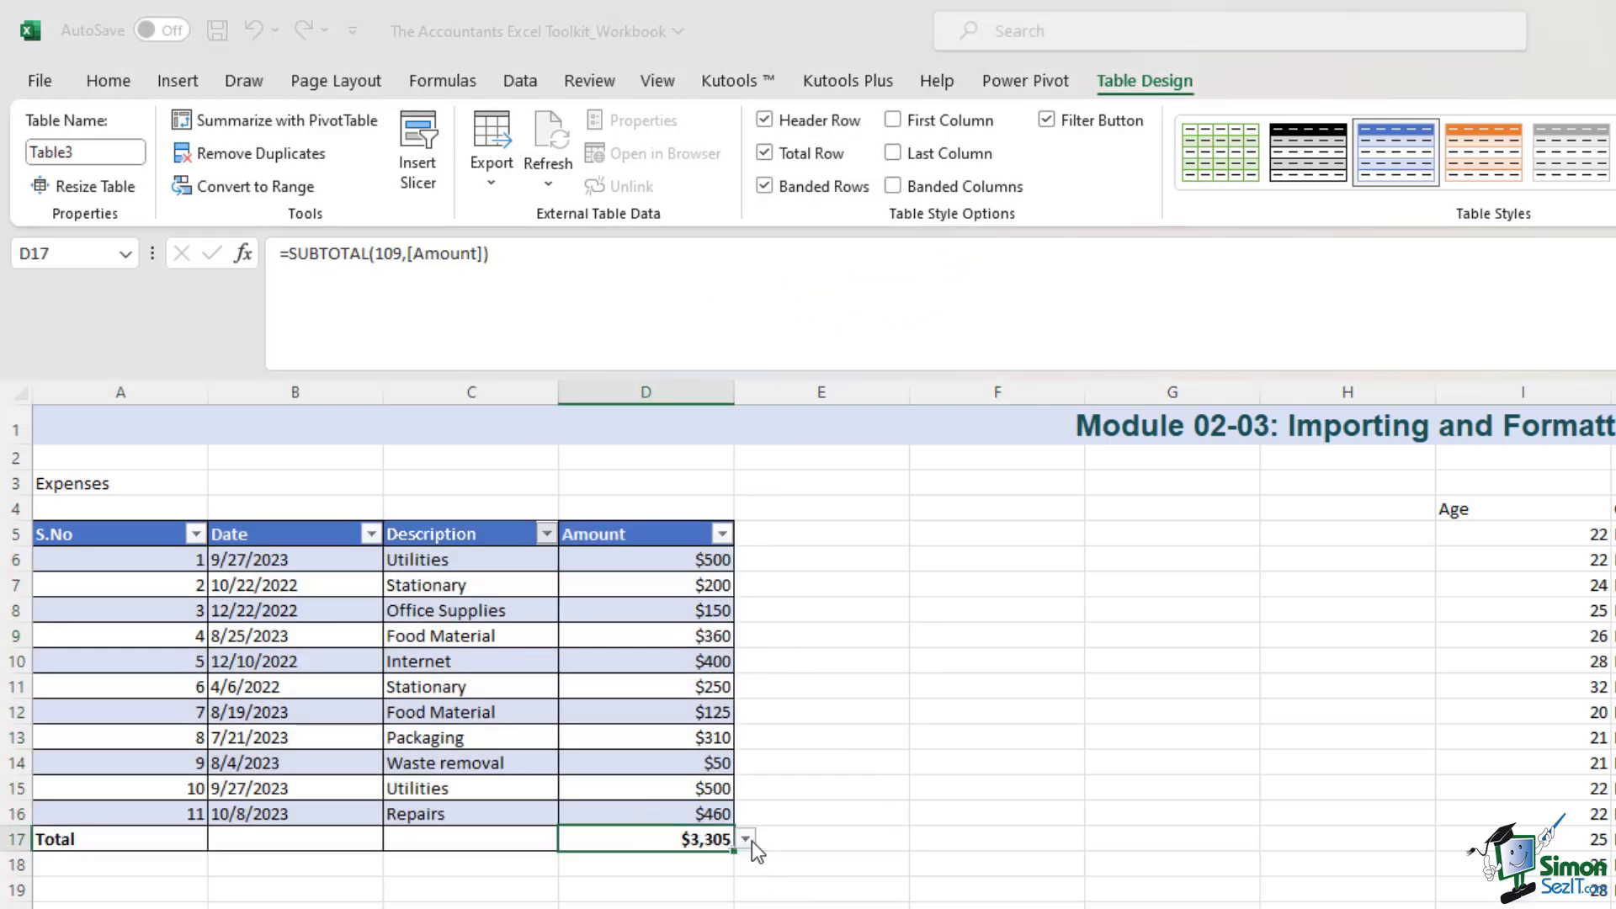
left_click(747, 840)
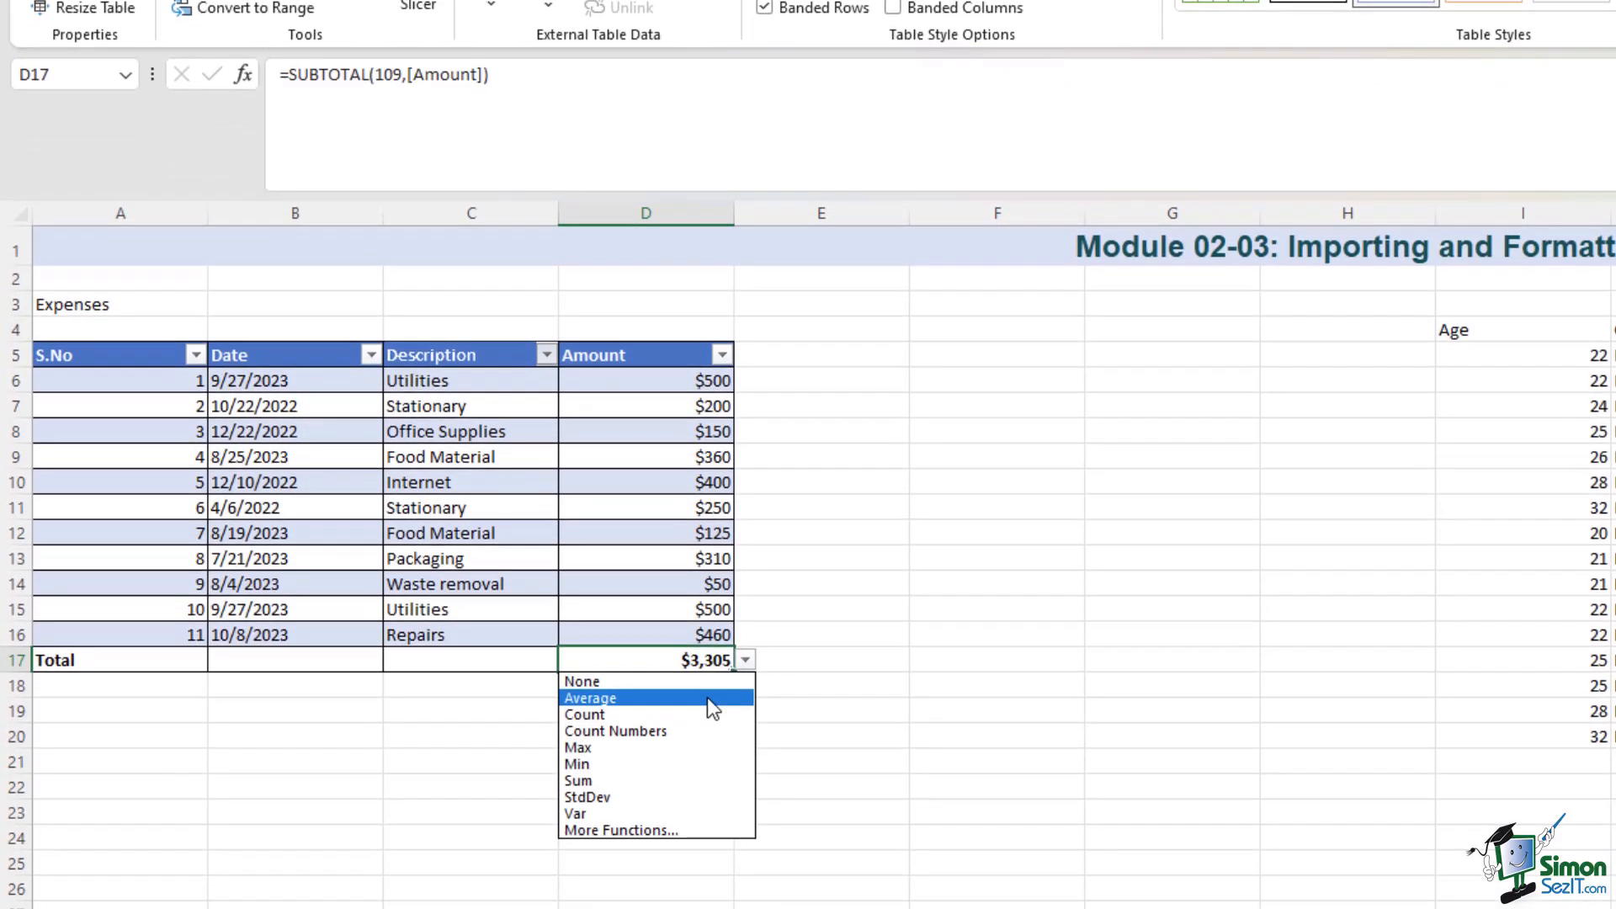
left_click(708, 699)
left_click(746, 664)
left_click(709, 749)
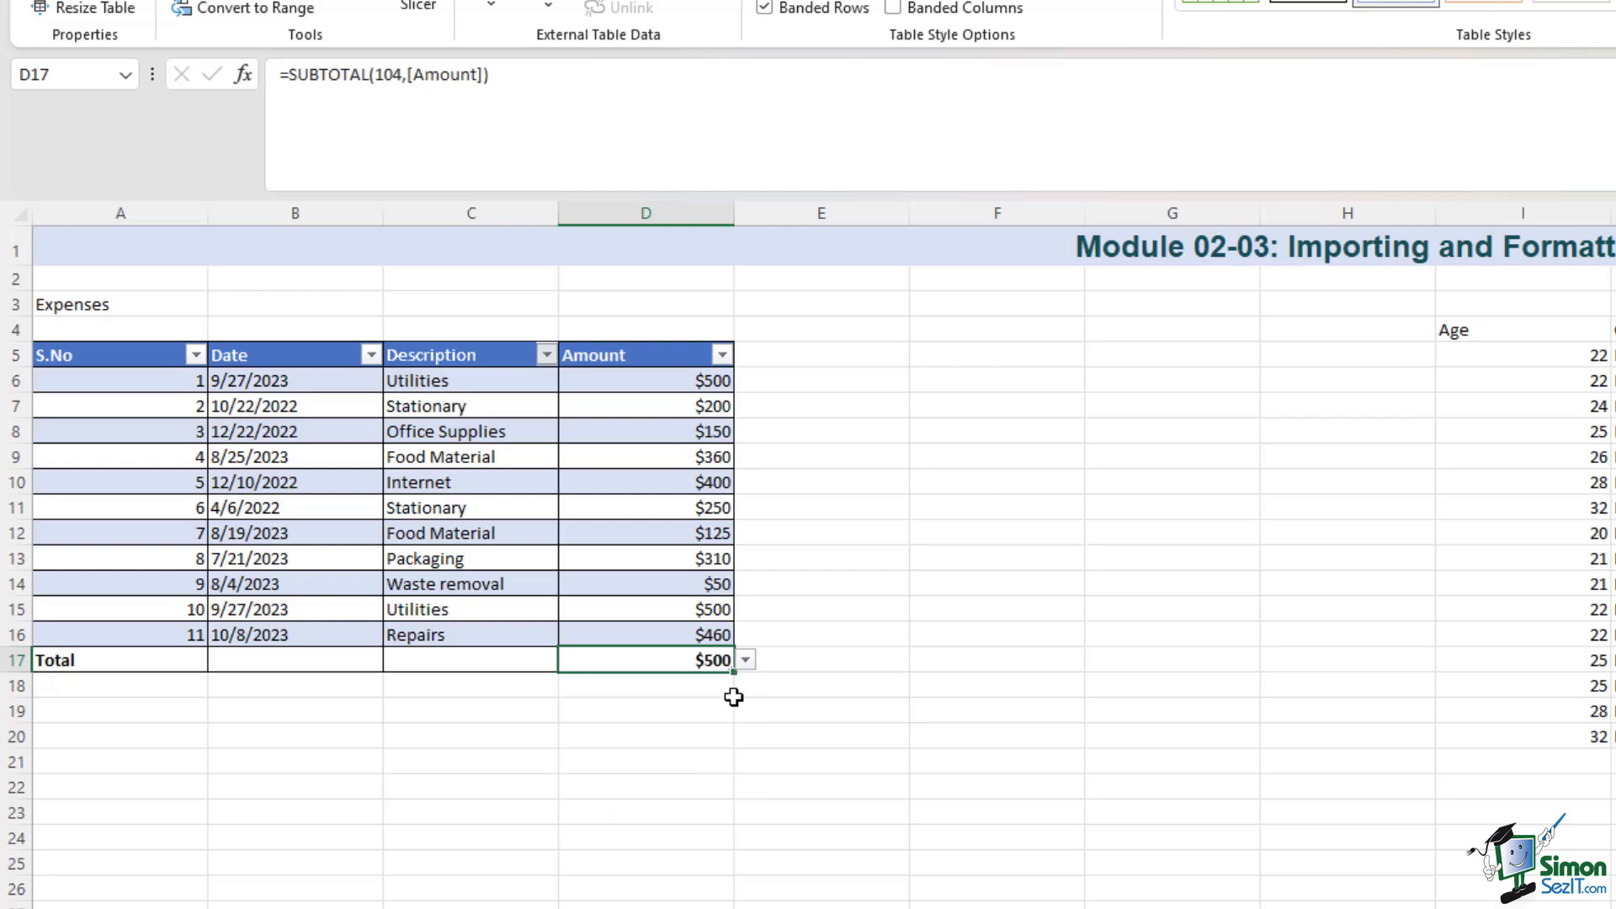
left_click(751, 667)
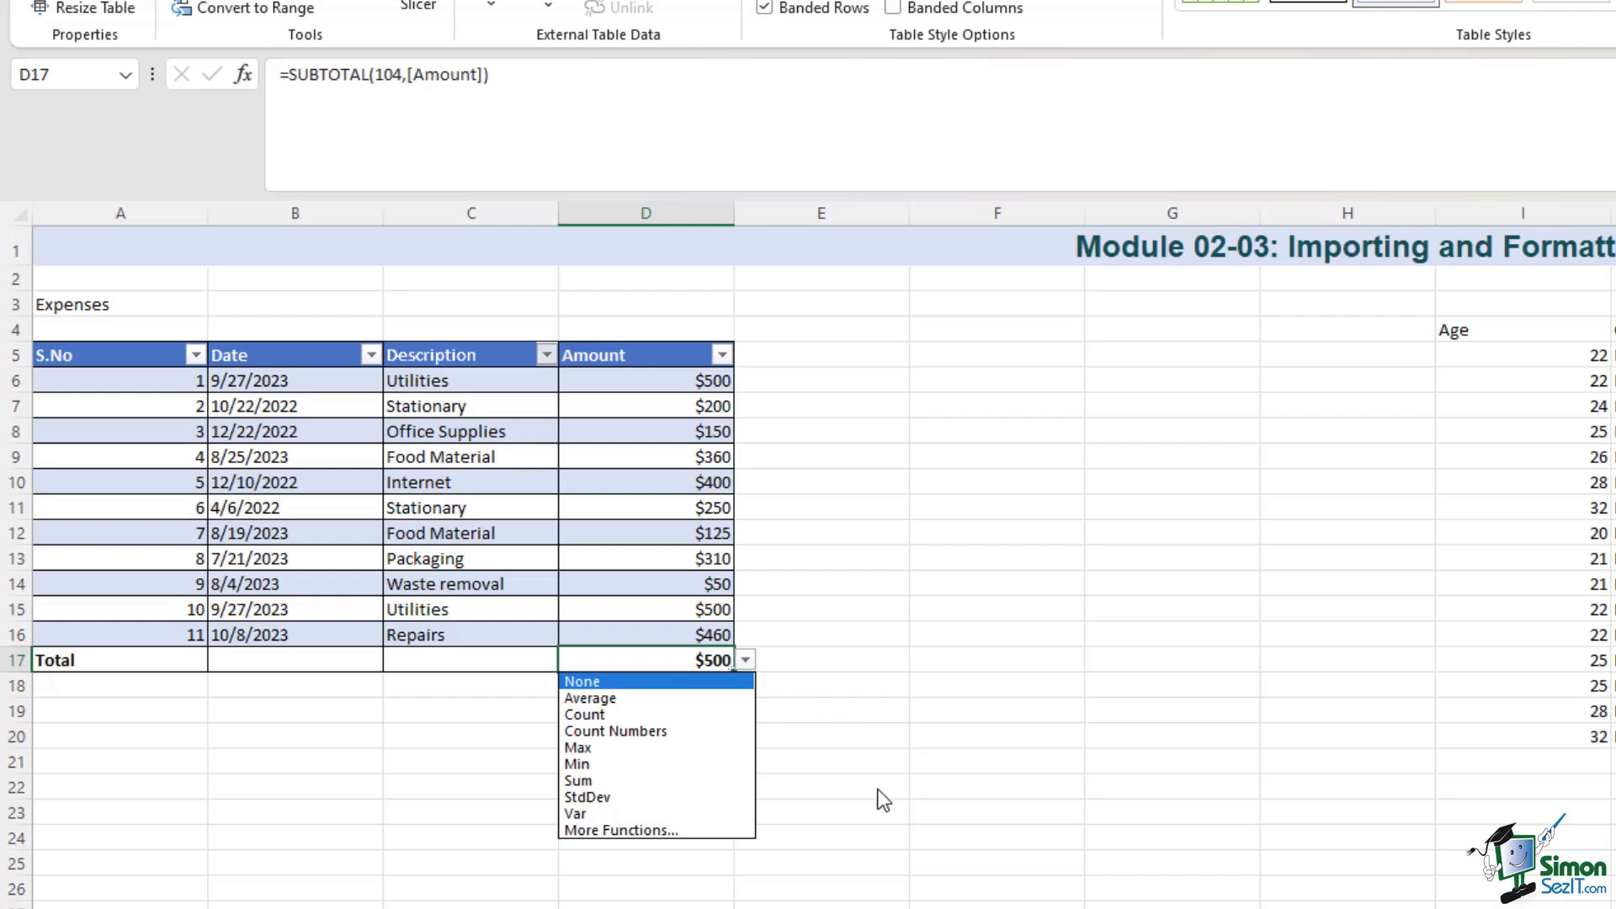
key("Escape")
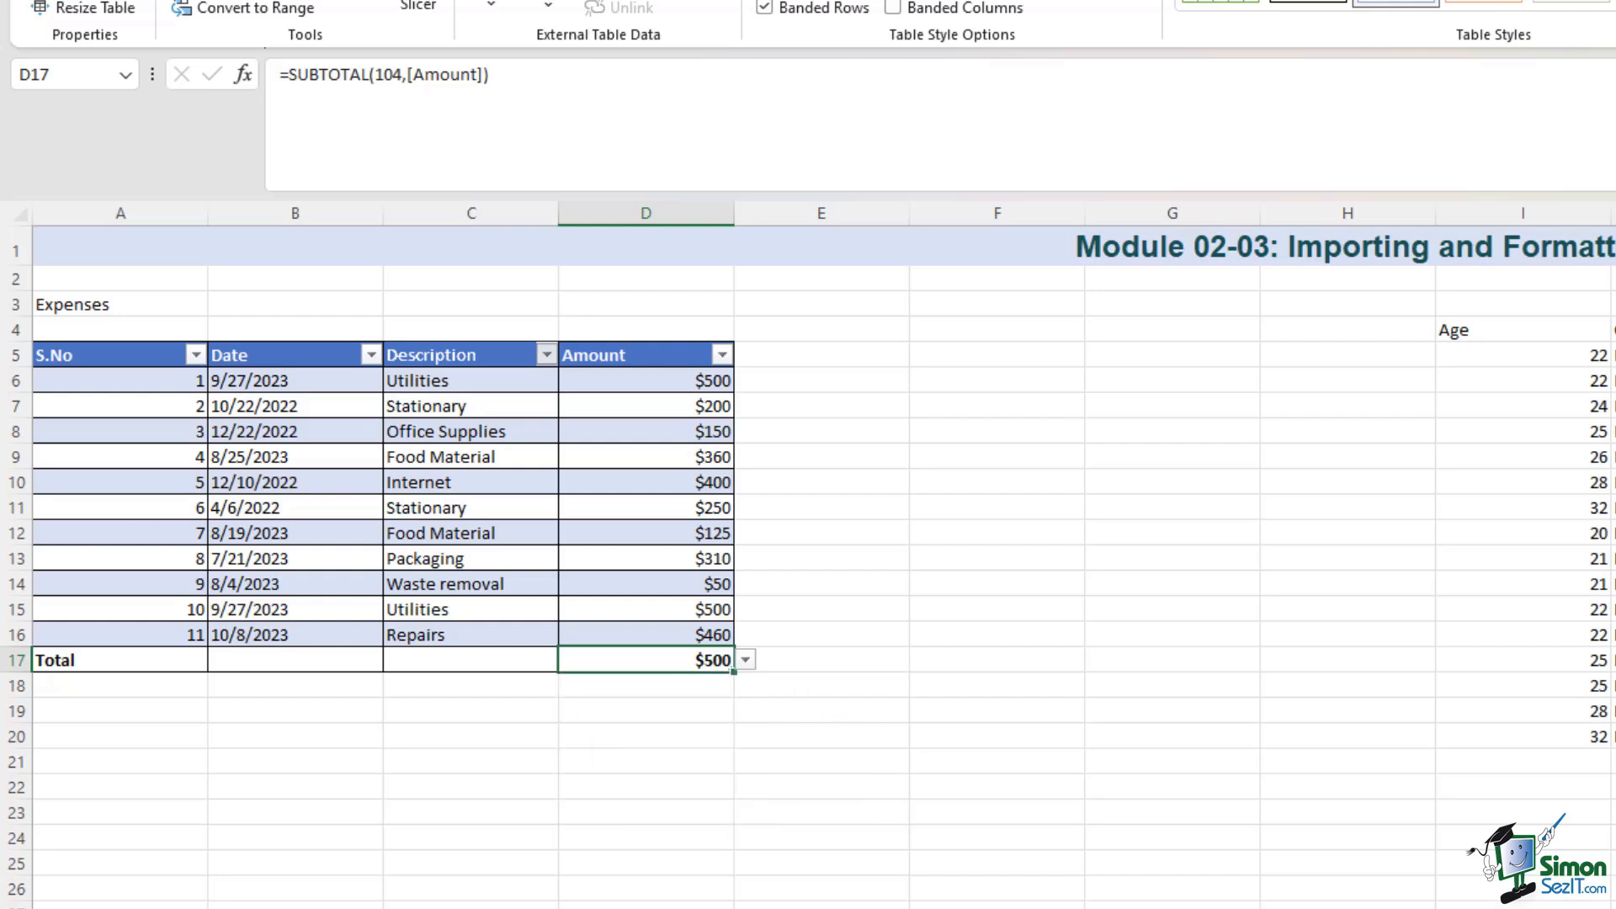
left_click(934, 685)
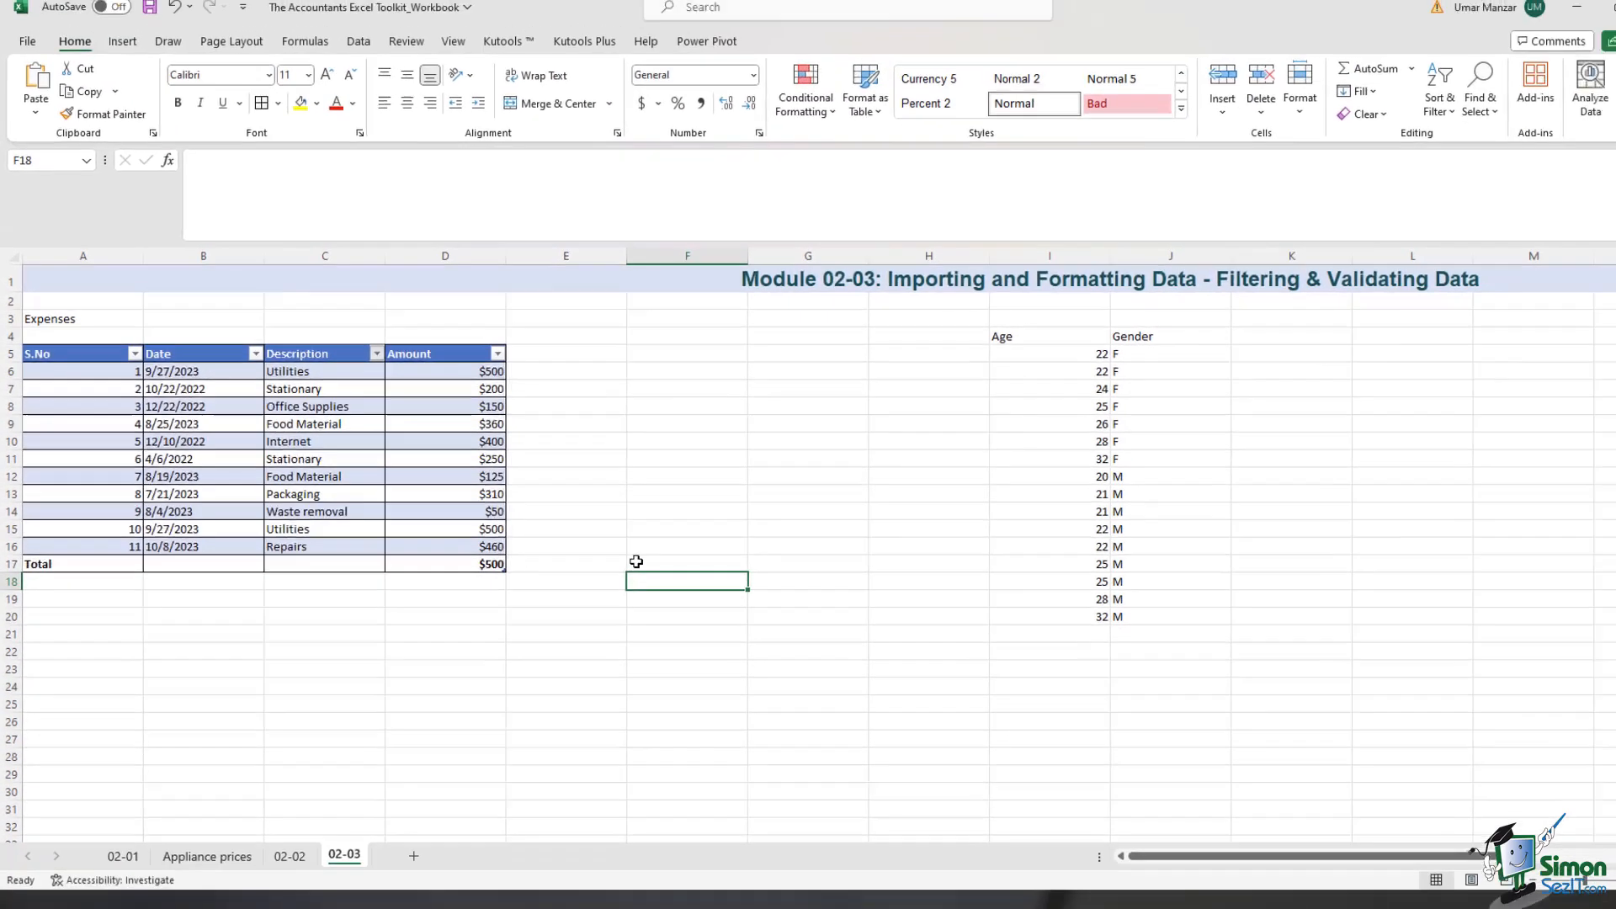
Start a new custom style for the Expenses table, select its First Row Stripe element, and discard the style.
left_click(665, 481)
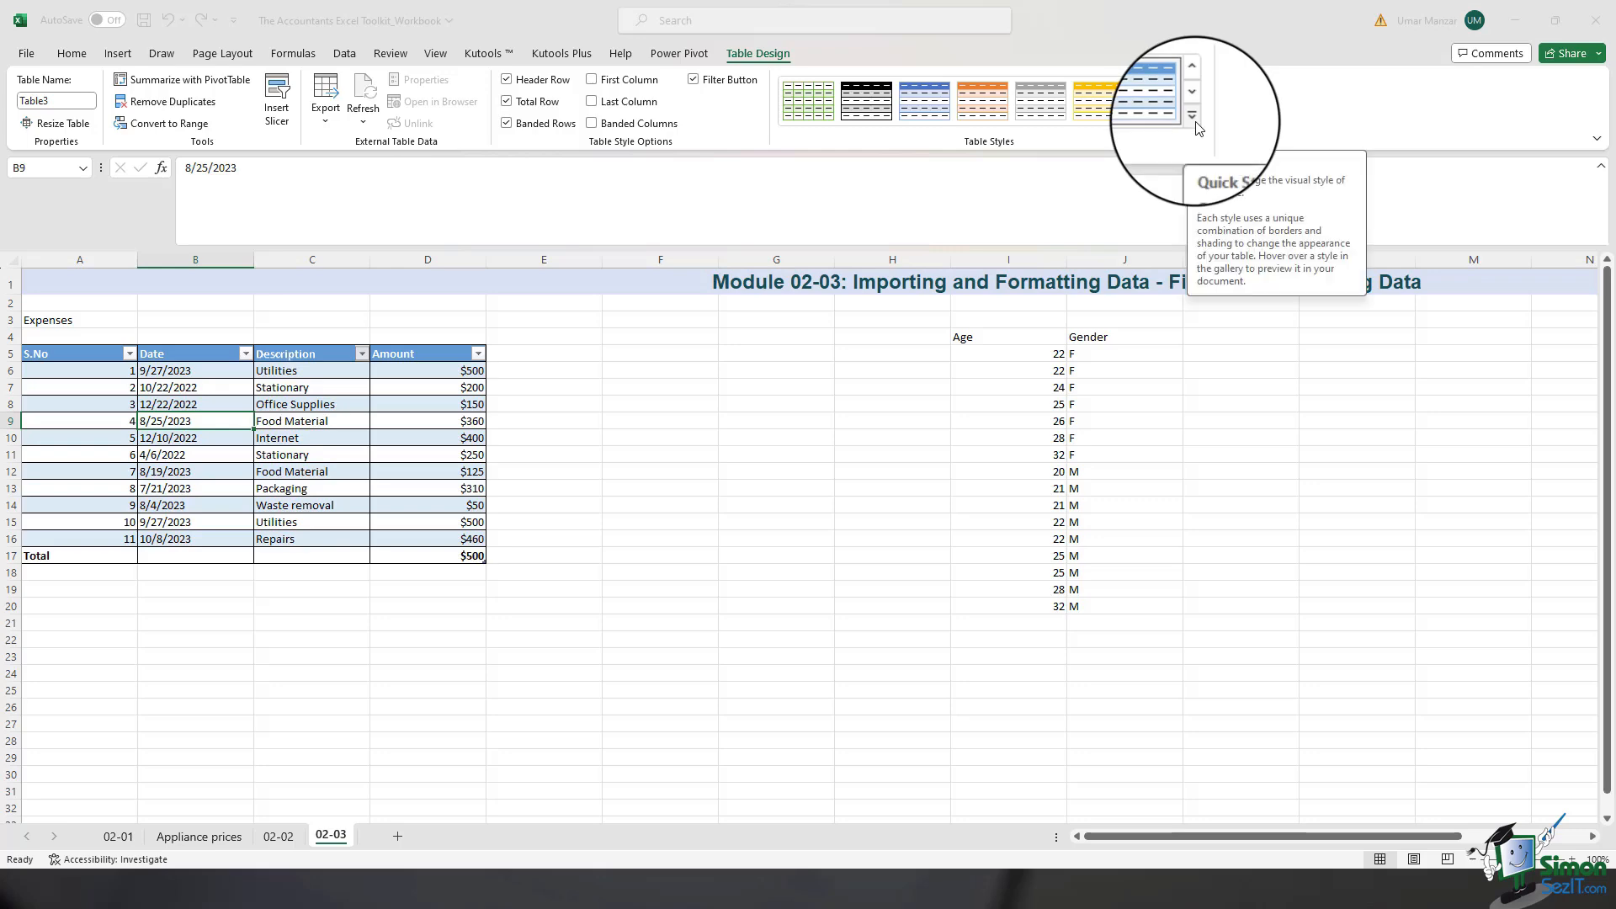
left_click(1194, 118)
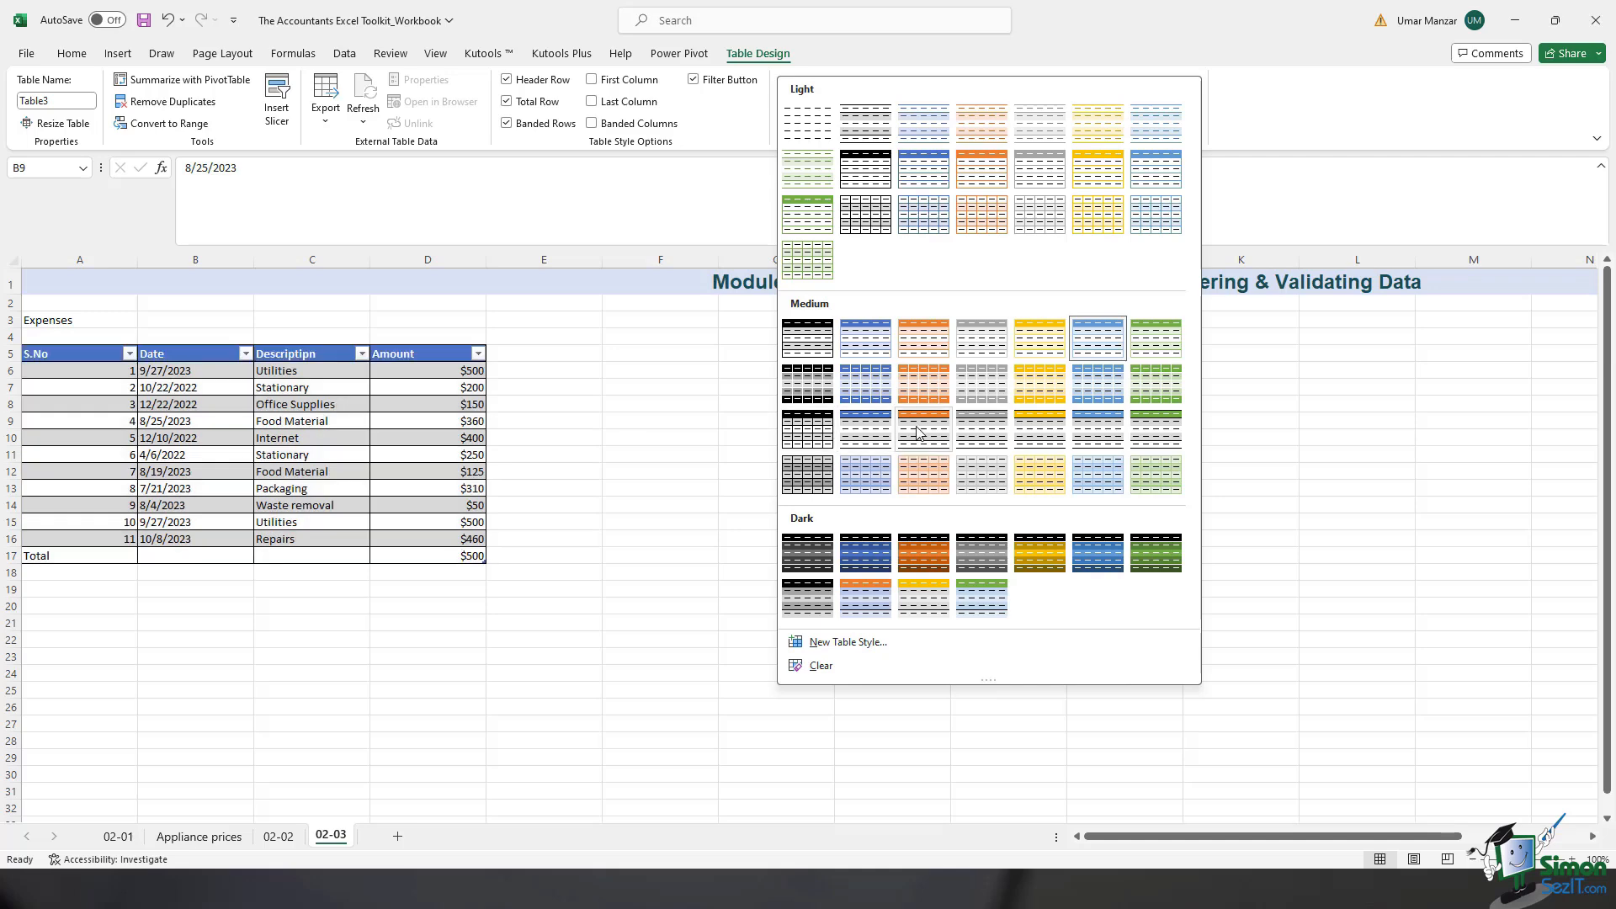
left_click(899, 645)
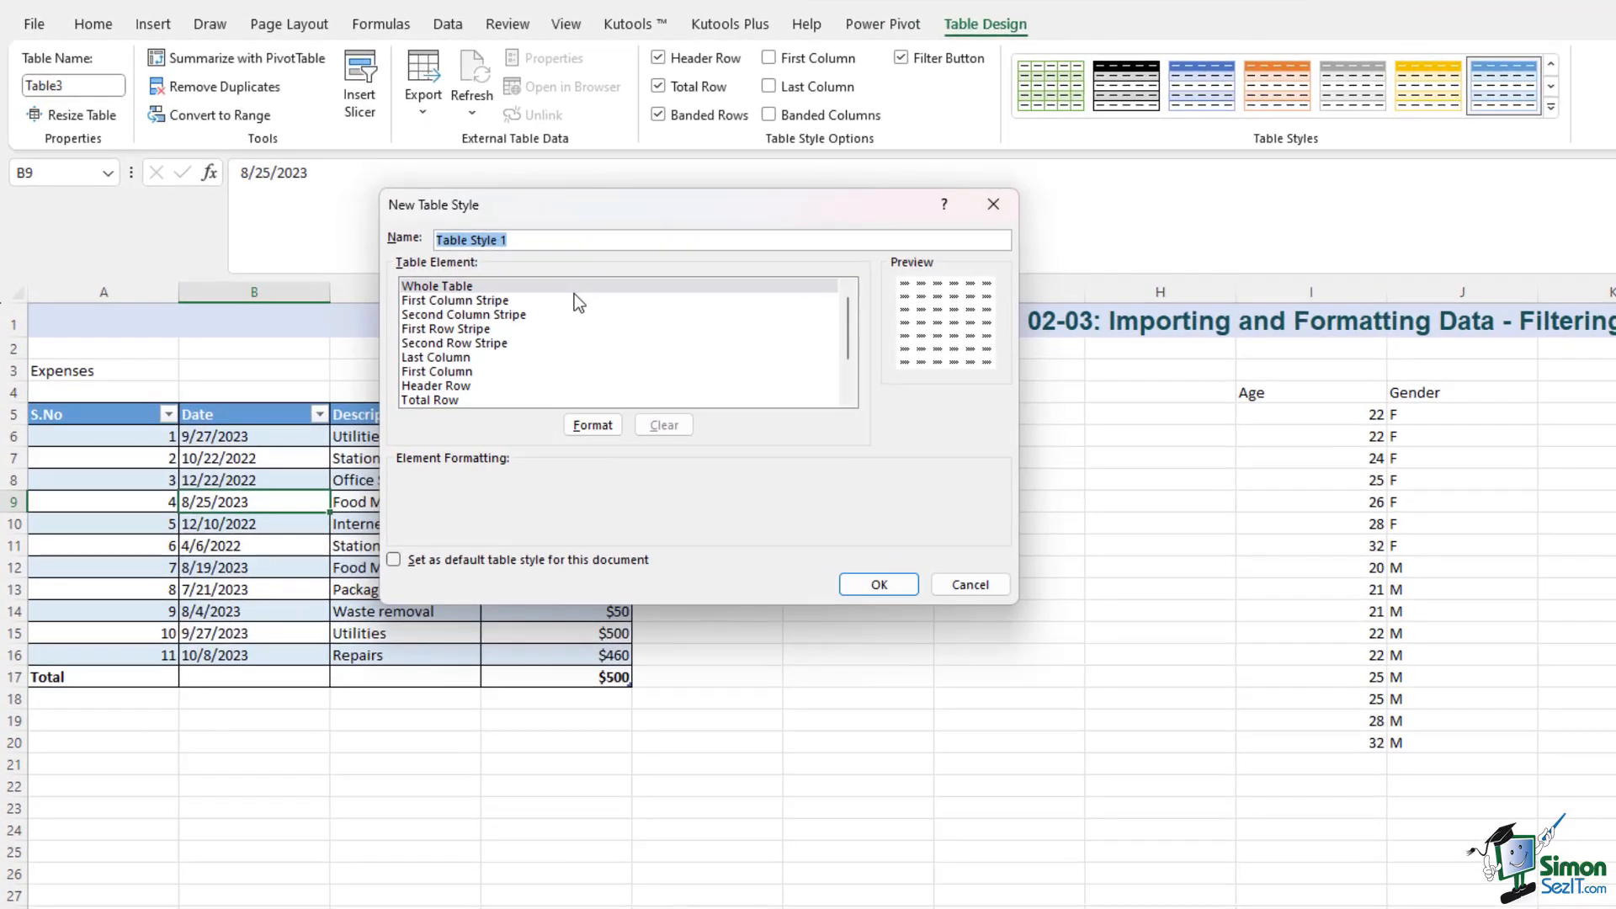
left_click(501, 328)
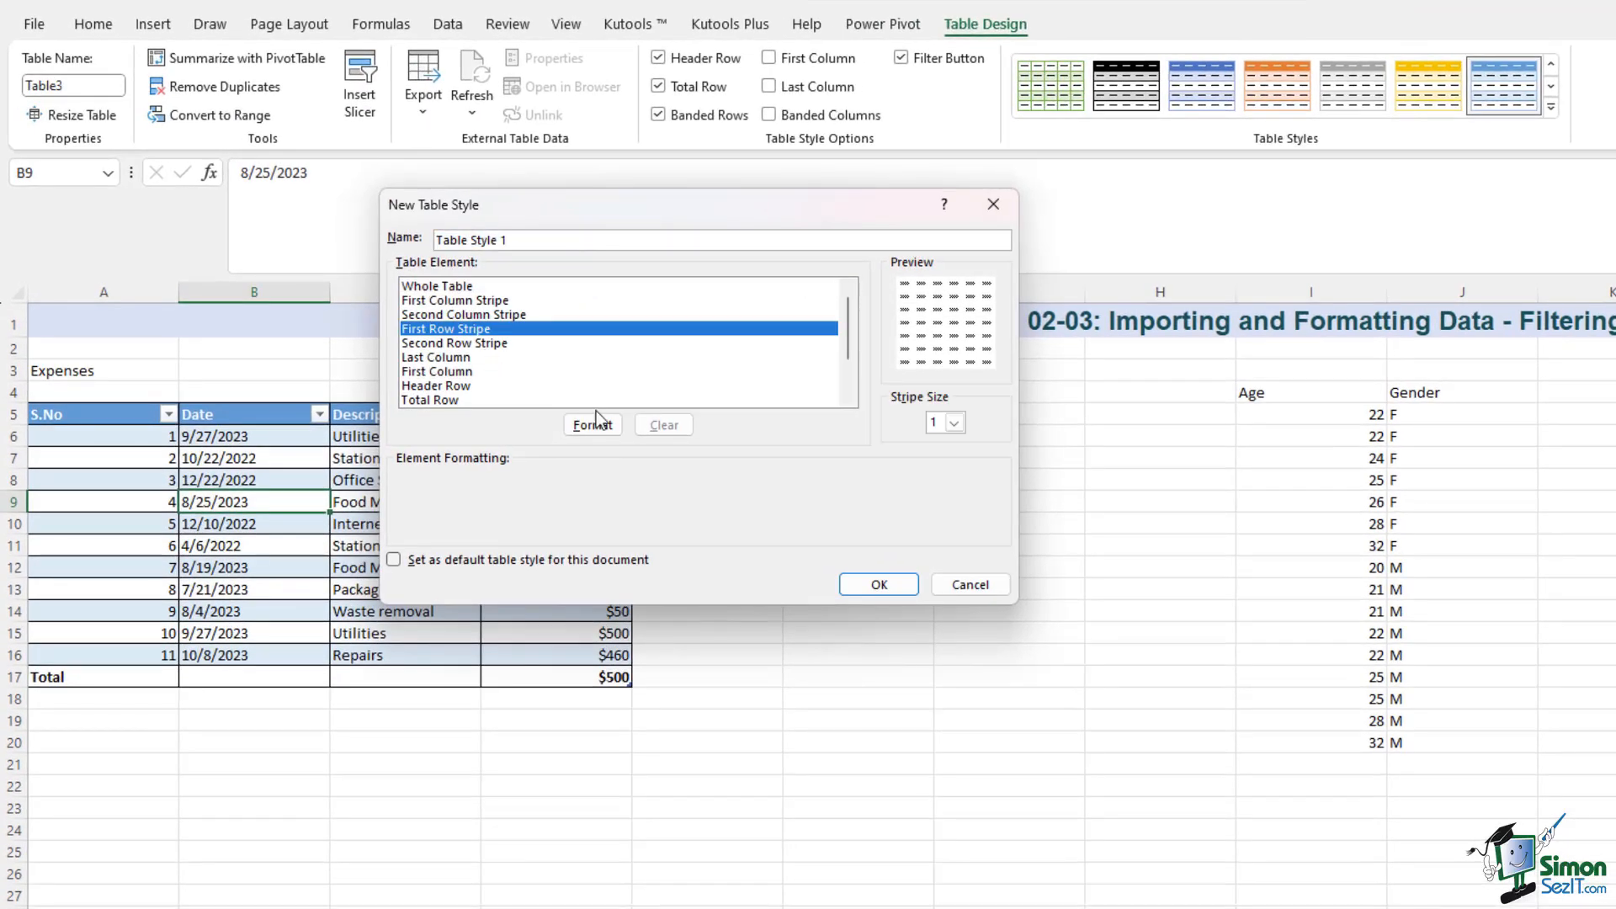
left_click(970, 585)
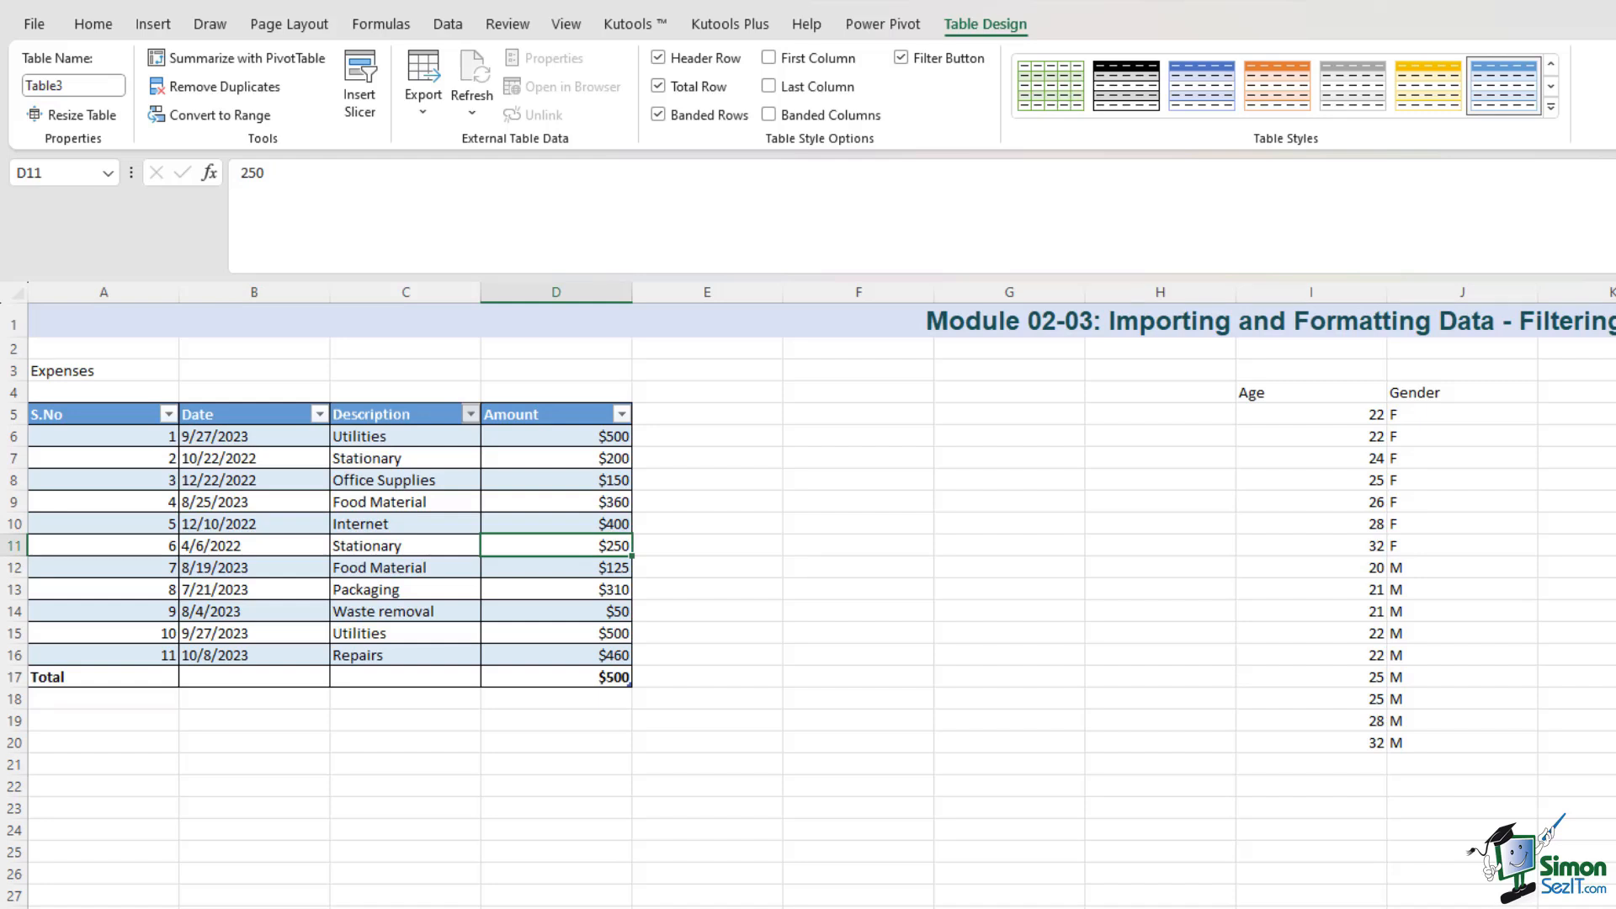
Highlight the two matching Utilities entries dated 9/27/2023 in the Expenses table to compare them.
left_click(749, 502)
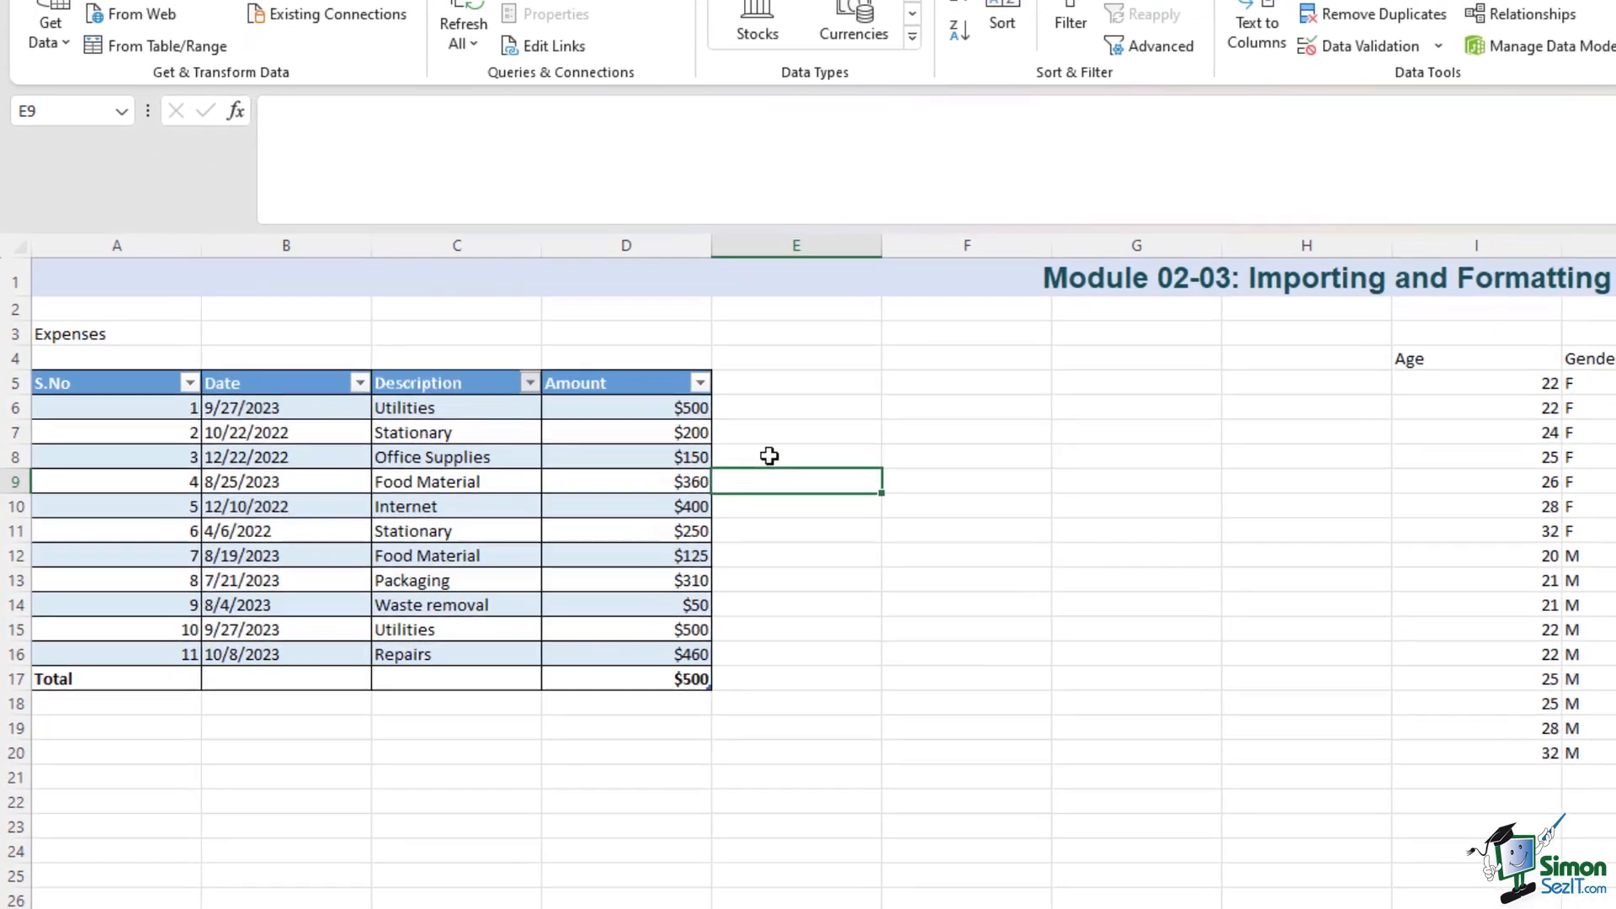
mouse_move(96, 410)
left_mouse_down()
mouse_move(573, 420)
mouse_move(642, 401)
left_mouse_up()
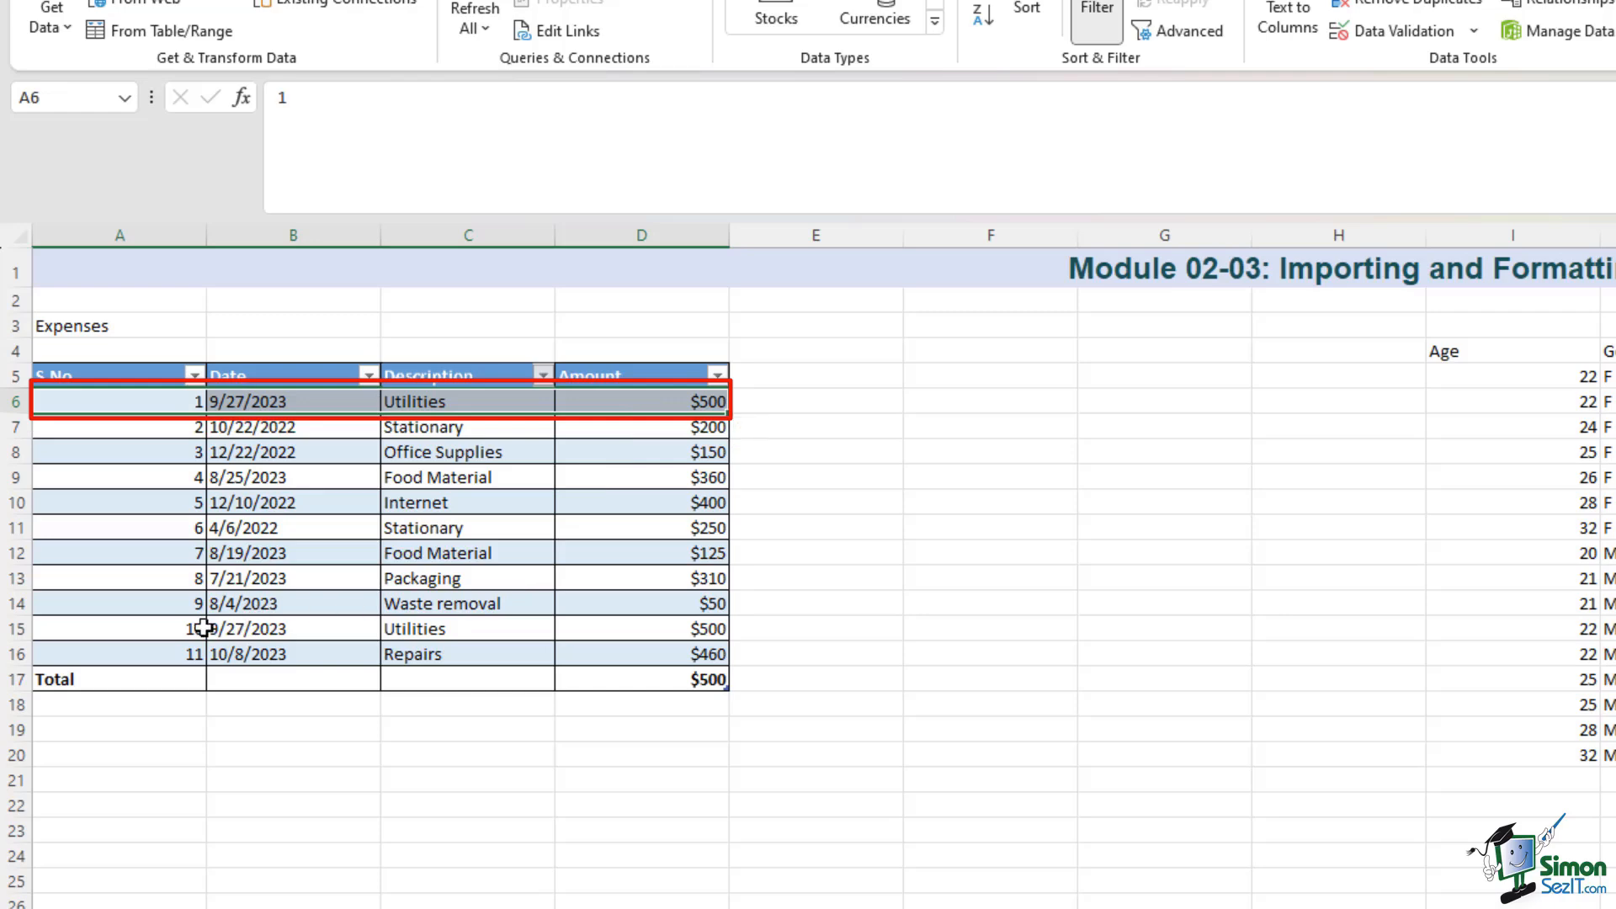
left_click_drag(175, 628, 623, 627)
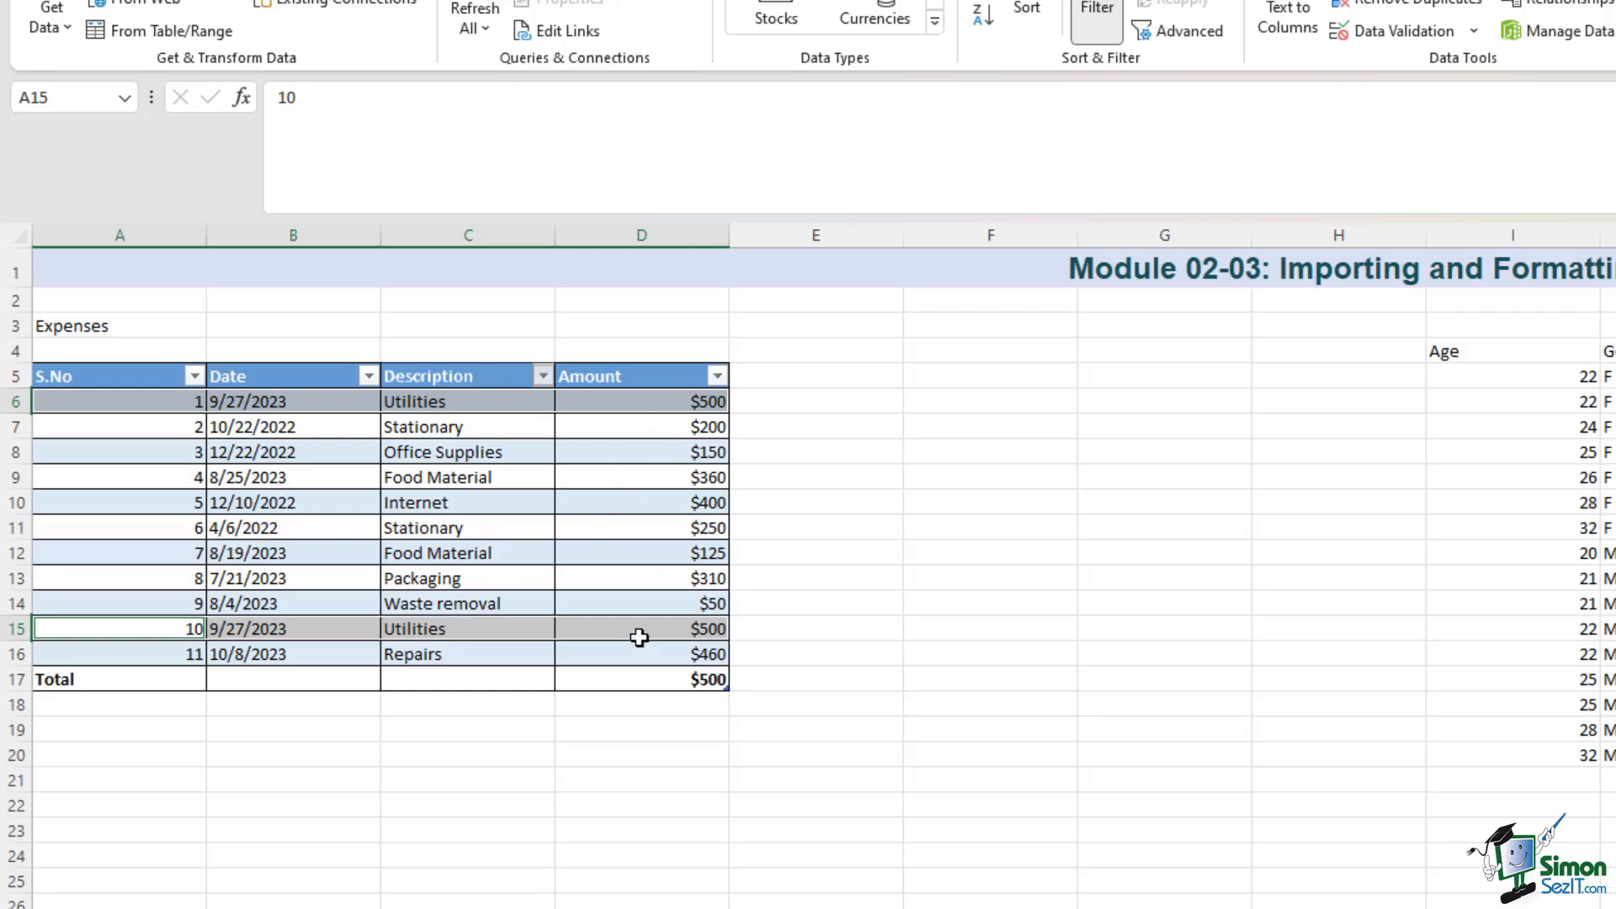
left_click(750, 502)
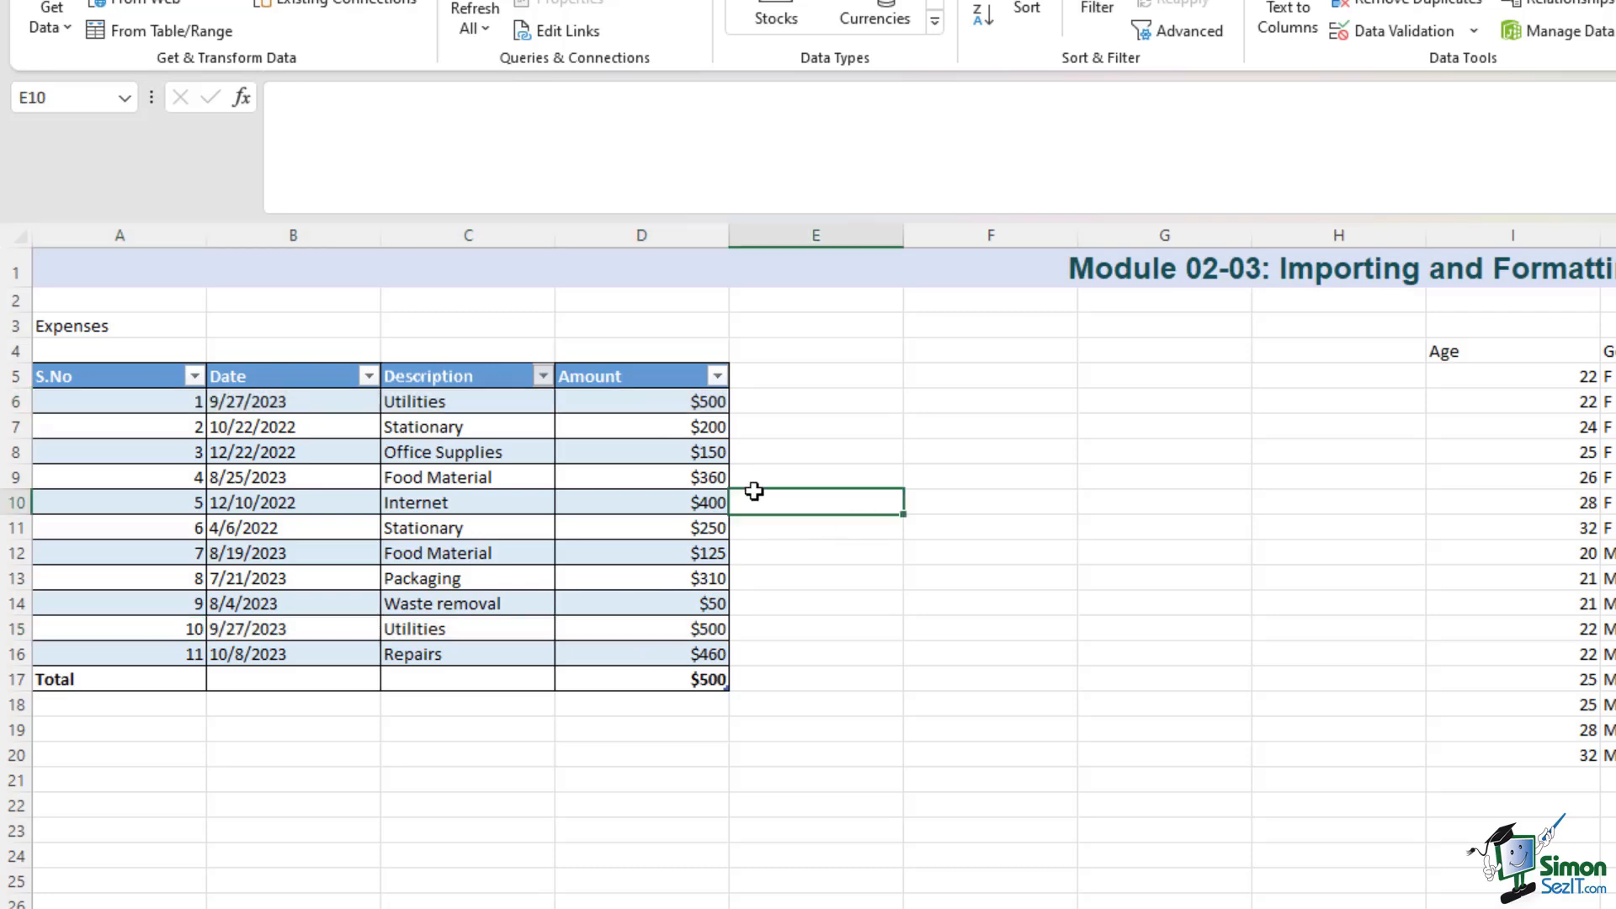
Remove duplicate rows from the whole Expenses table, comparing Date, Description and Amount but not S.No.
left_click_drag(141, 376, 668, 674)
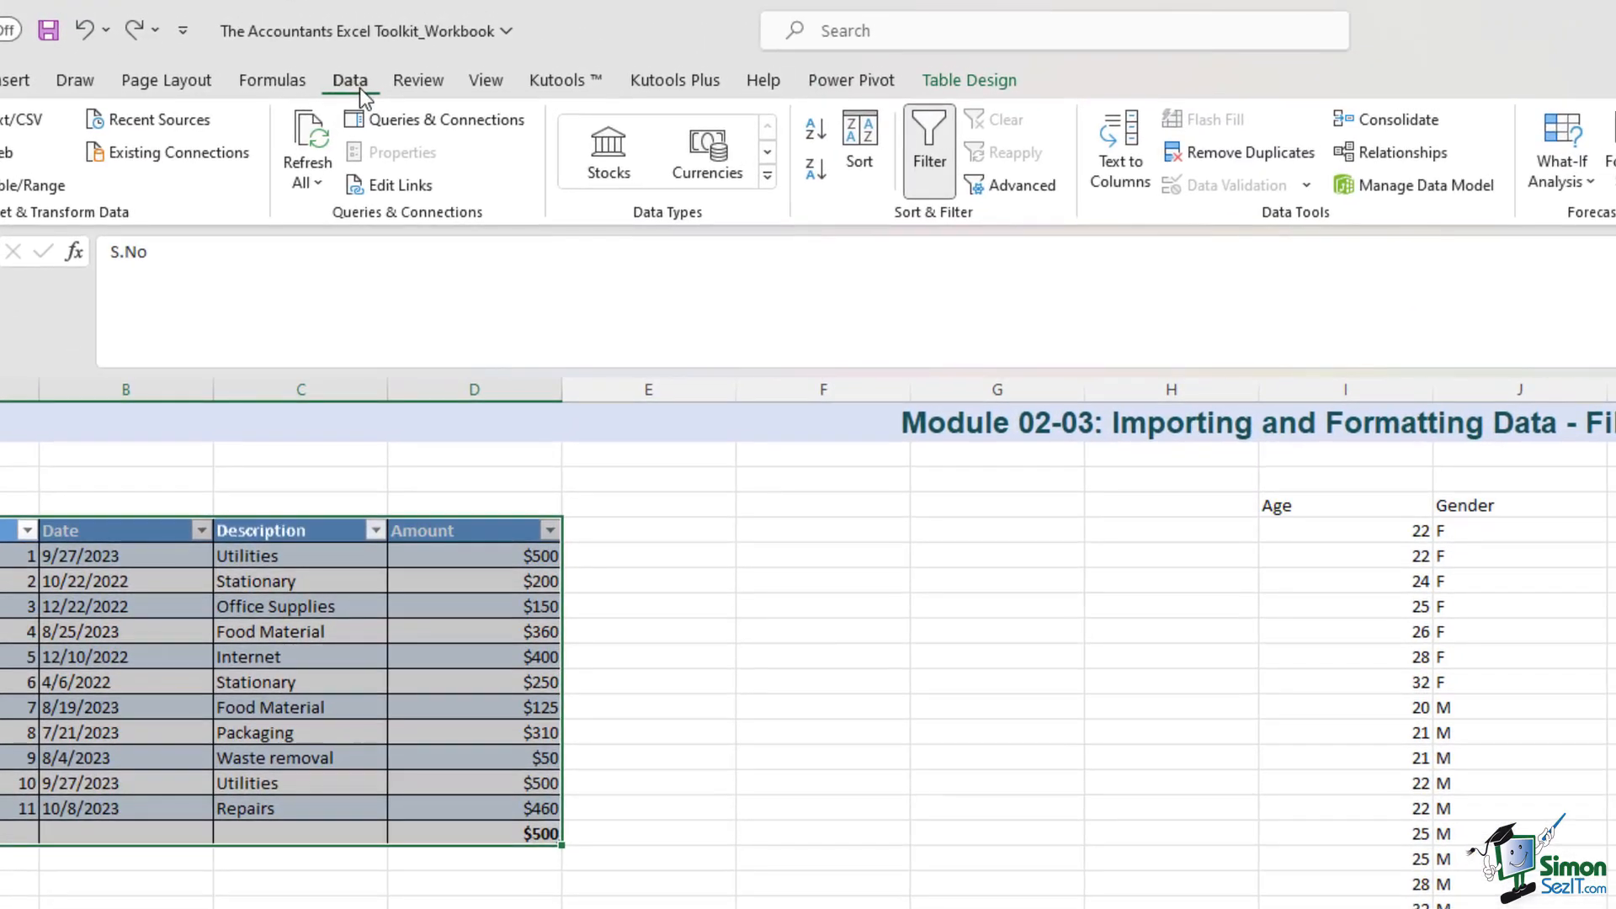
left_click(1226, 153)
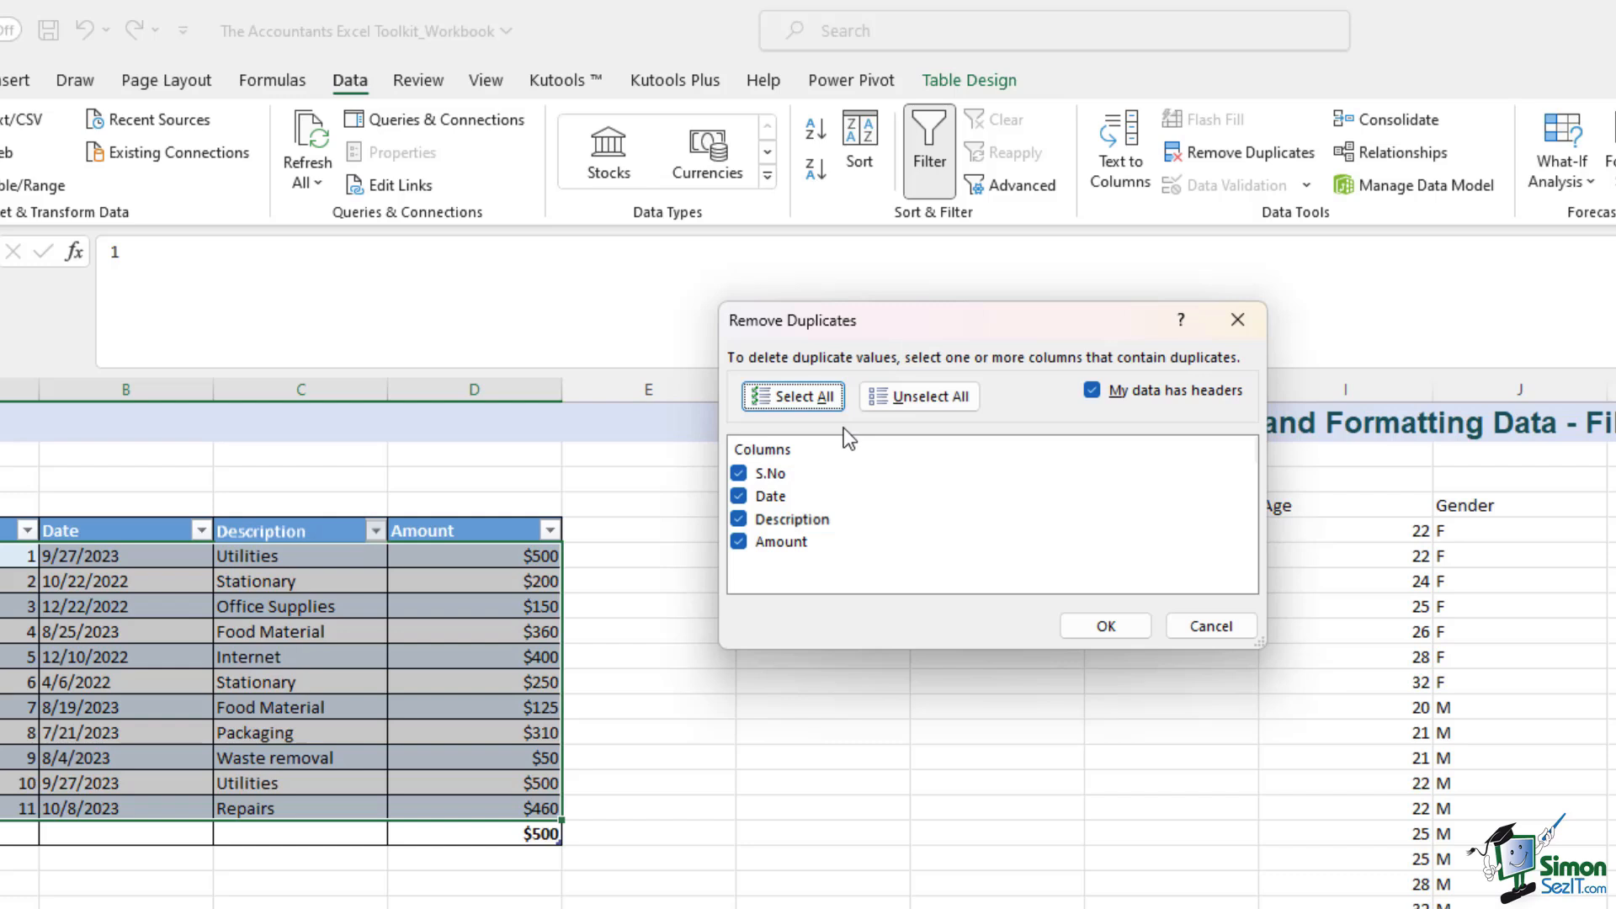
left_click(739, 475)
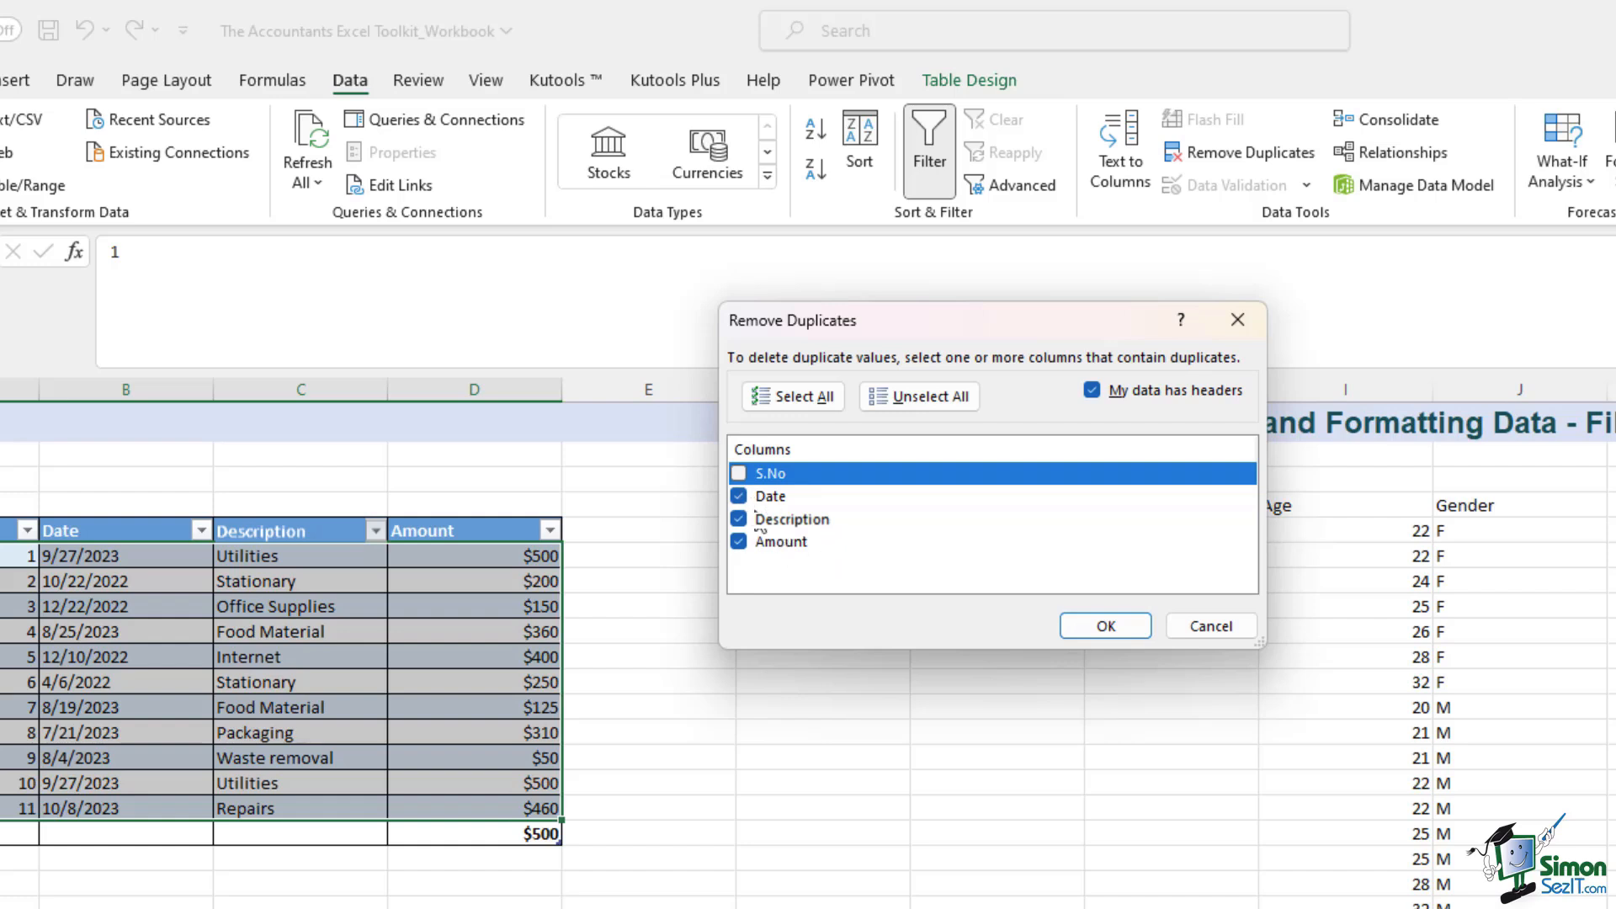
left_click(1103, 627)
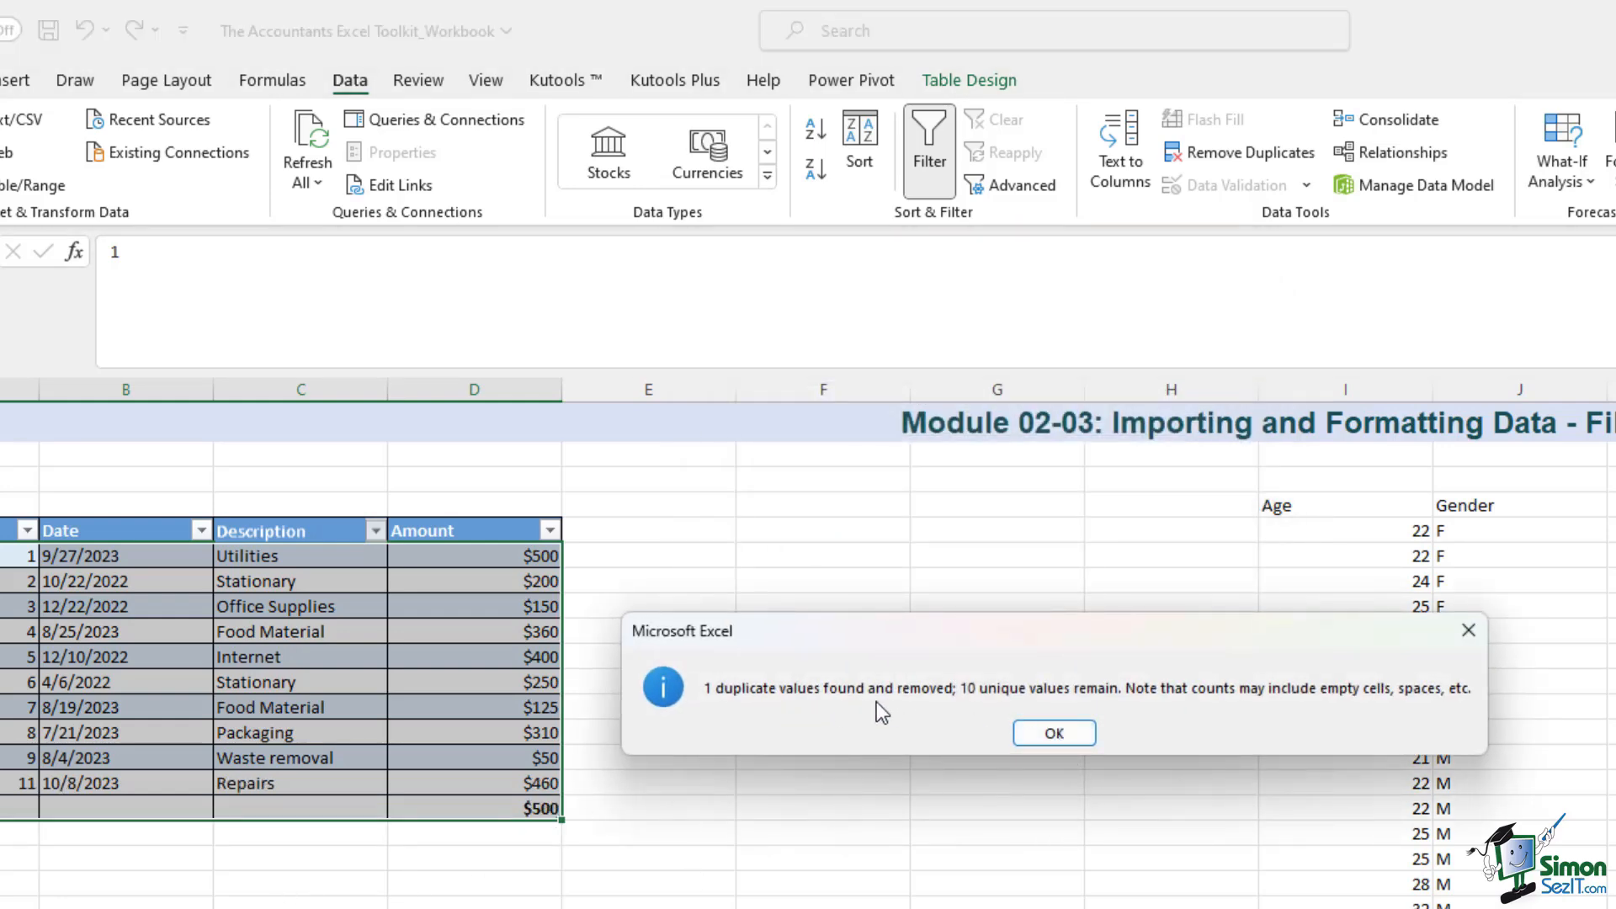
left_click(1057, 735)
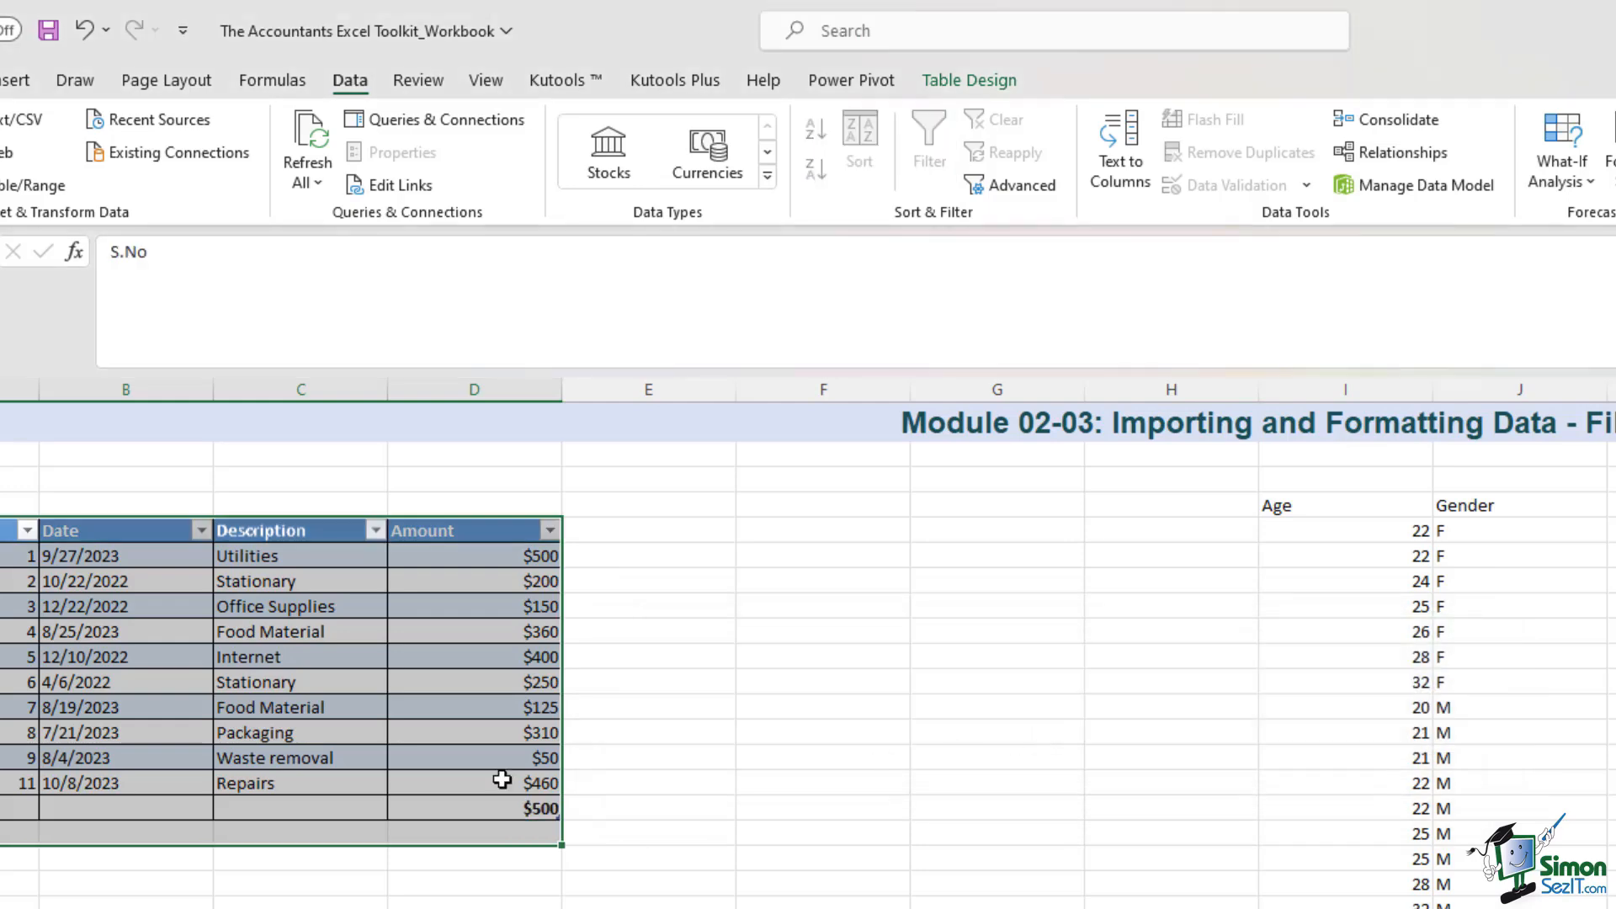
left_click(661, 749)
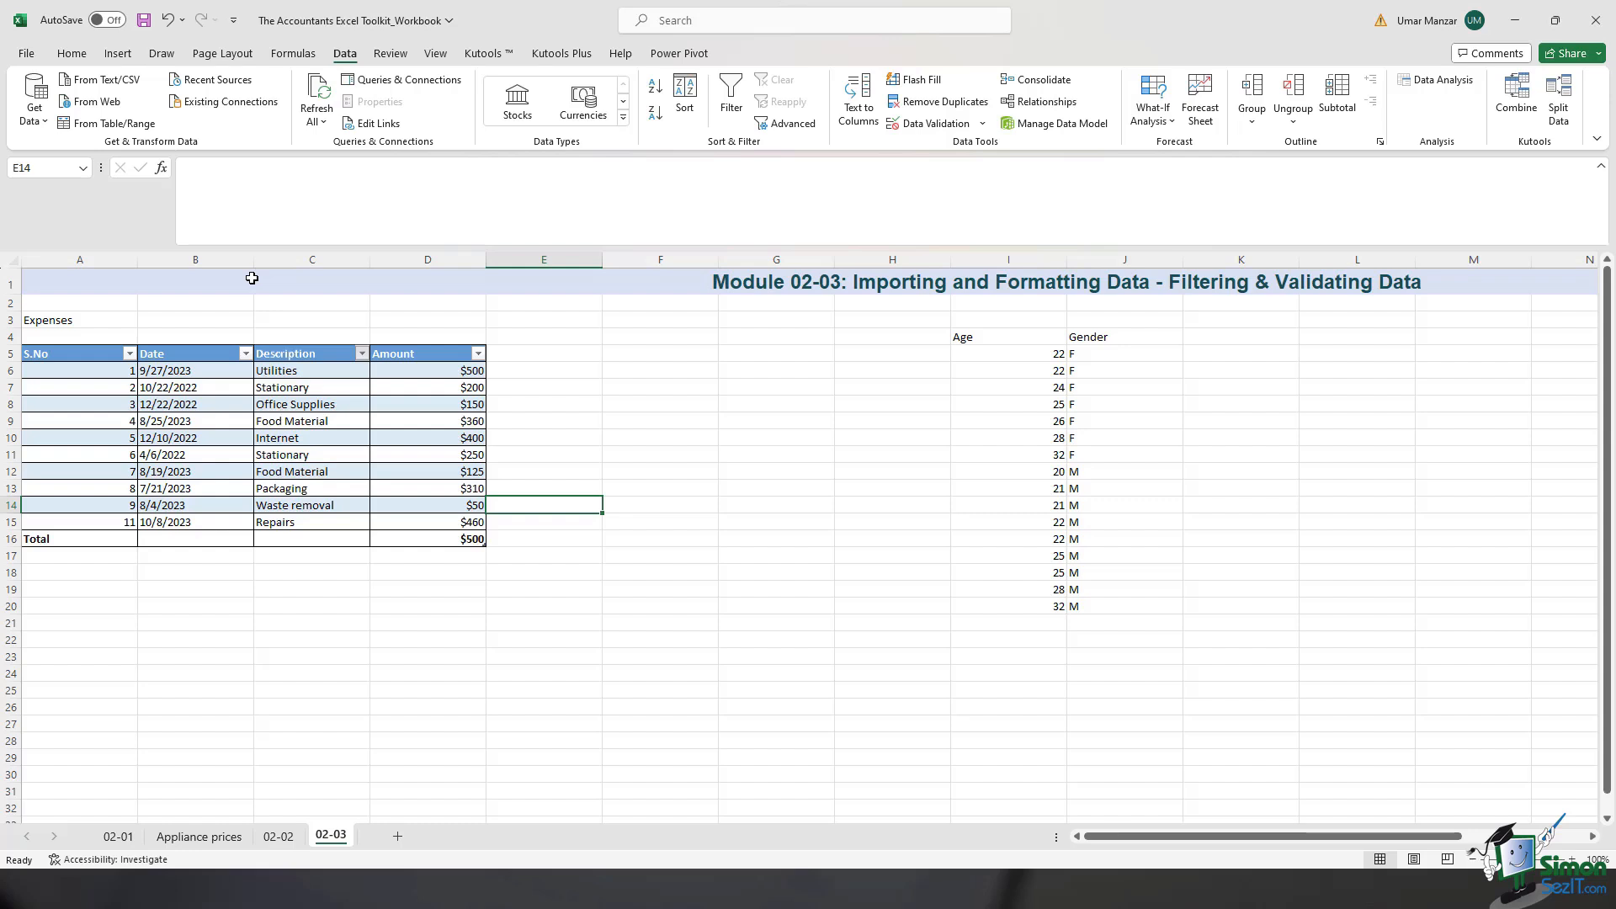
Save the workbook under its existing name.
left_click(32, 56)
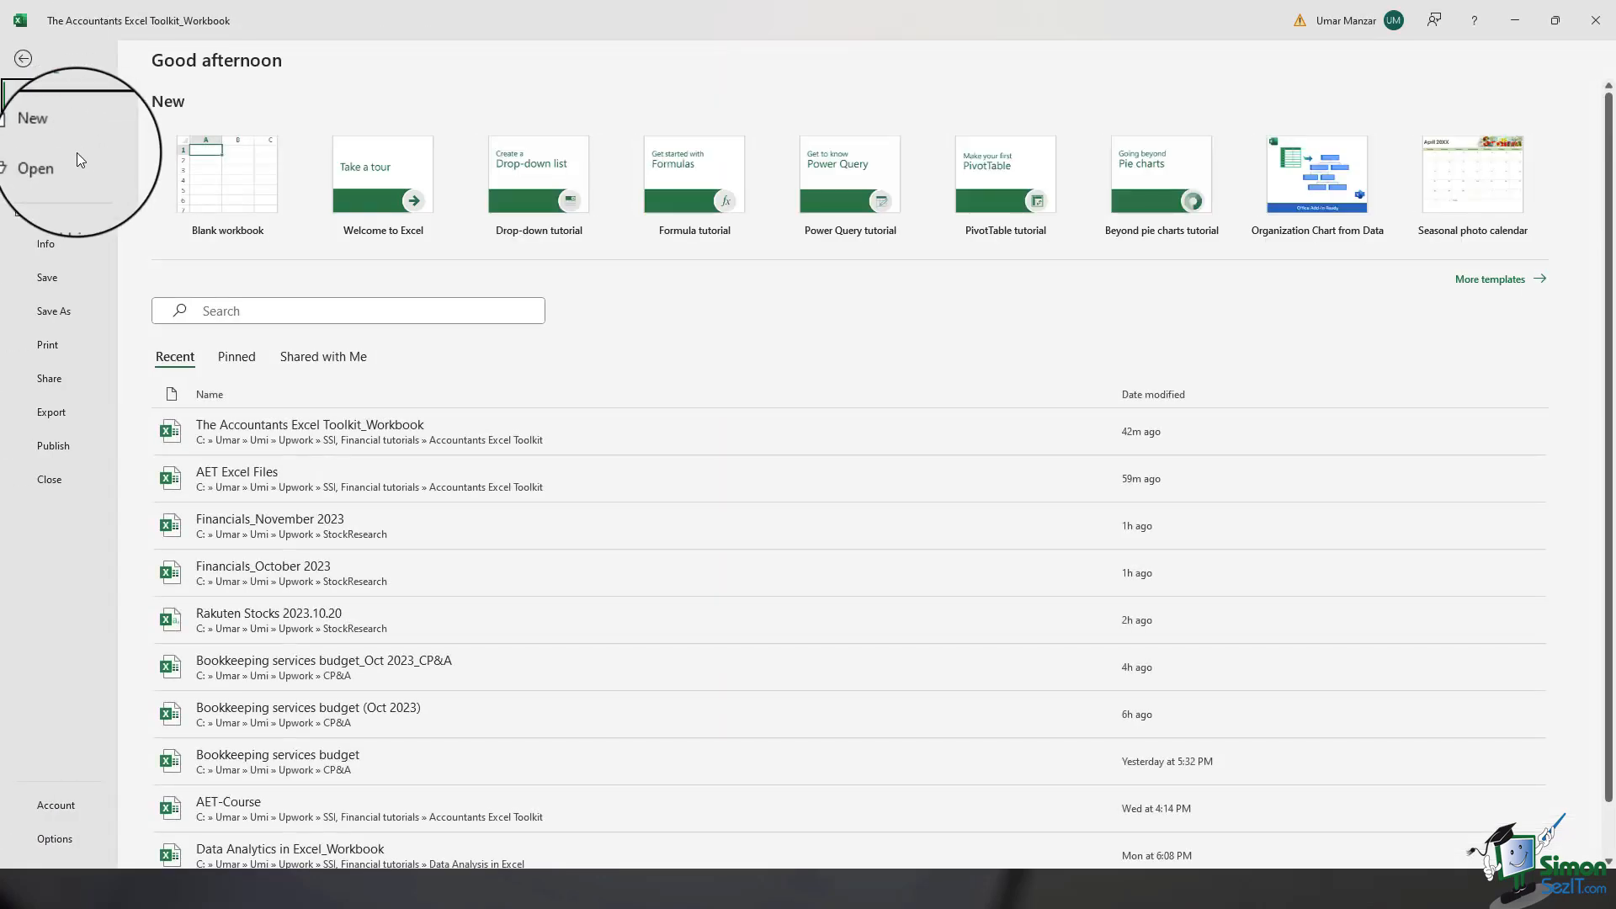
left_click(65, 282)
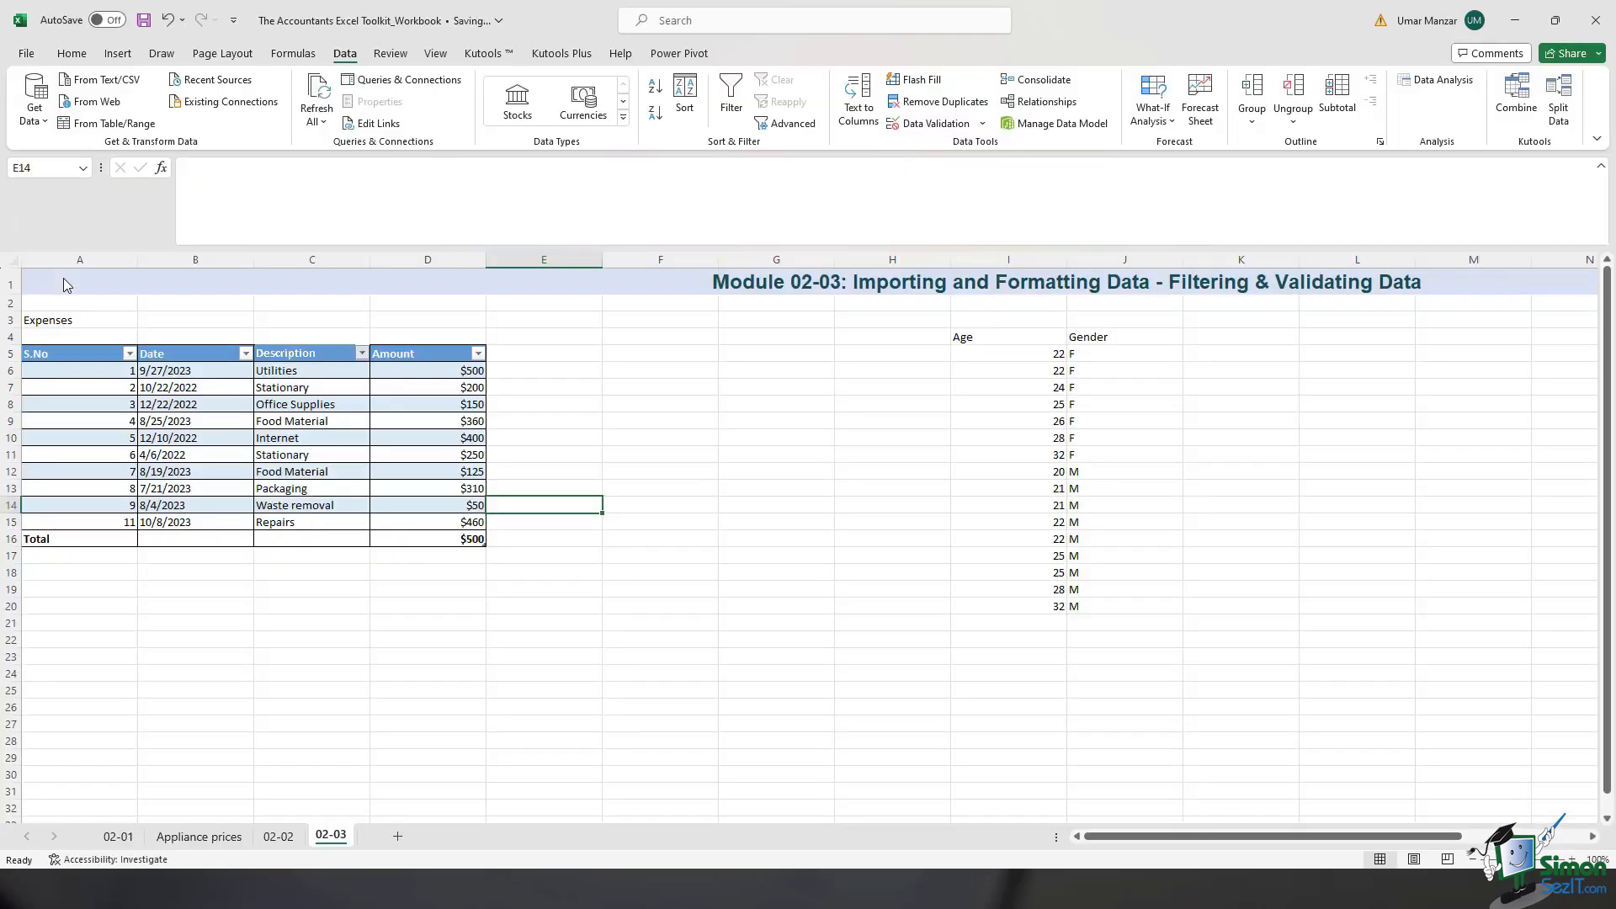